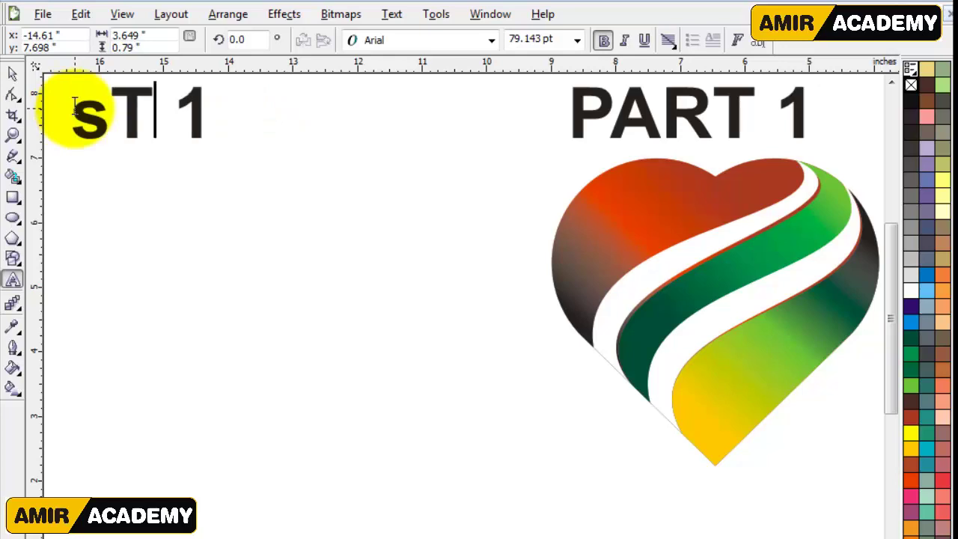
- Change the duplicated heading's text to "STEP 2"
{"action": "type", "text": "TEP"}
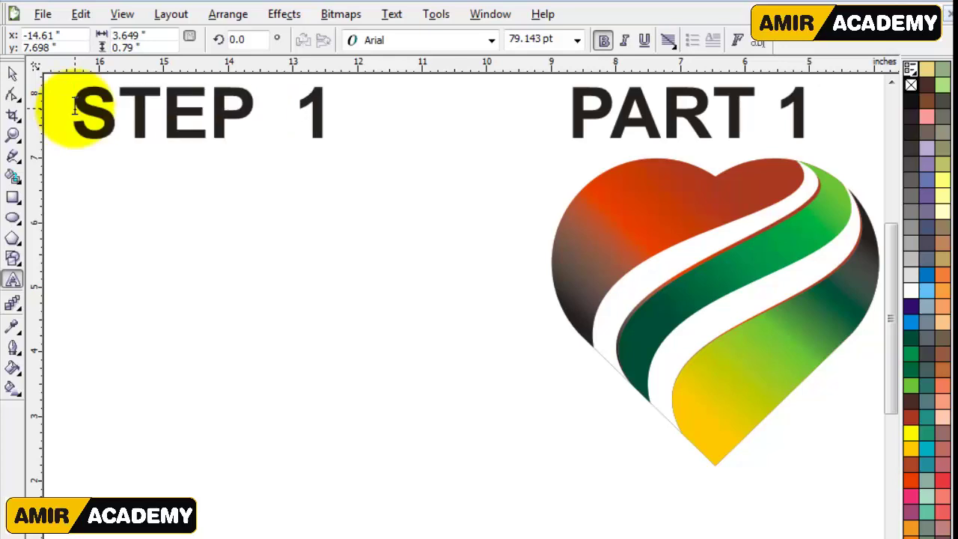
{"action": "left_click", "coordinate": [12, 74]}
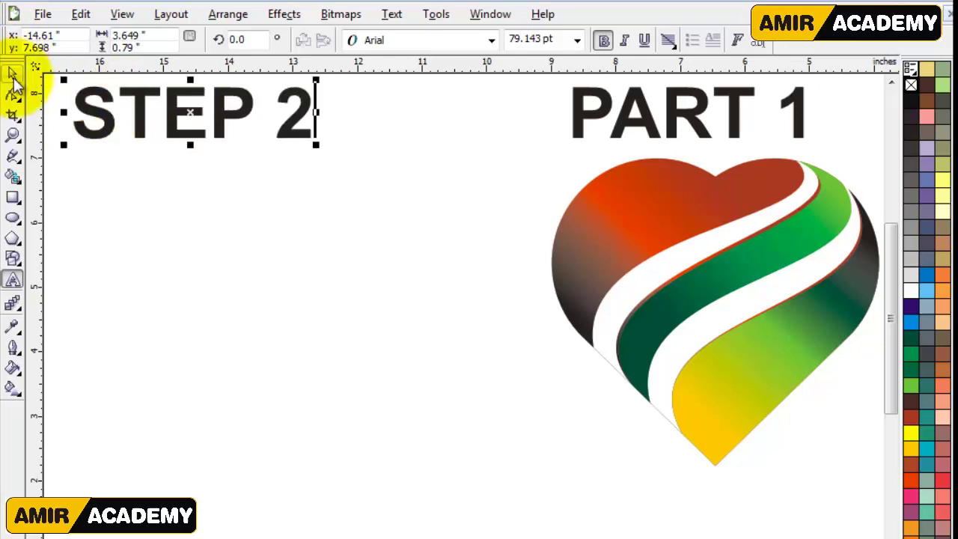
{"action": "left_click", "coordinate": [280, 330]}
- Draw a circle about 3.43 inches in diameter in the empty area beneath the STEP 2 heading
{"action": "left_click", "coordinate": [12, 218]}
{"action": "left_click_drag", "start_coordinate": [68, 221], "coordinate": [310, 432]}
{"action": "left_click", "coordinate": [12, 74]}
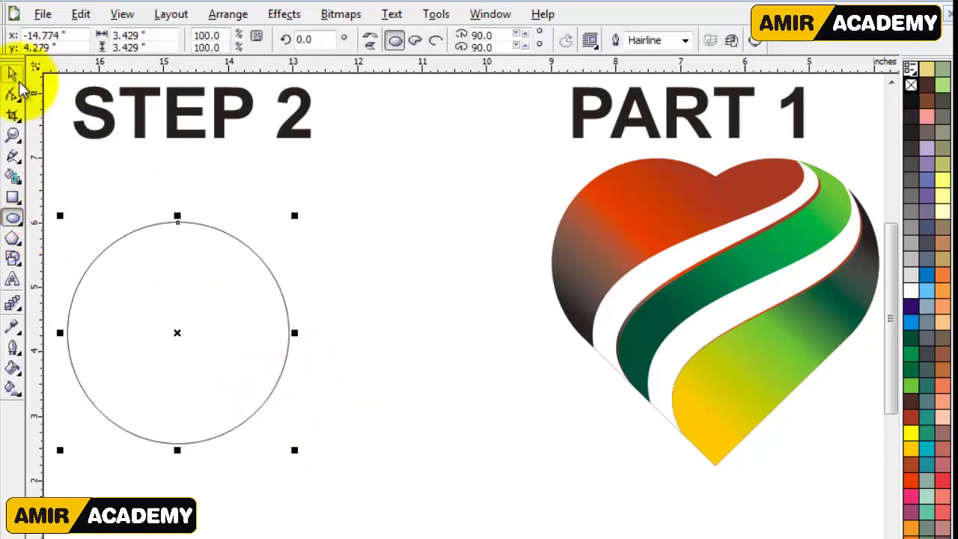
- Place an overlapping copy of the circle level with it to the right, and weld the two circles
{"action": "left_click_drag", "start_coordinate": [145, 314], "coordinate": [262, 325]}
{"action": "left_click_drag", "start_coordinate": [310, 285], "coordinate": [328, 281]}
{"action": "left_click", "coordinate": [167, 282], "text": "shift"}
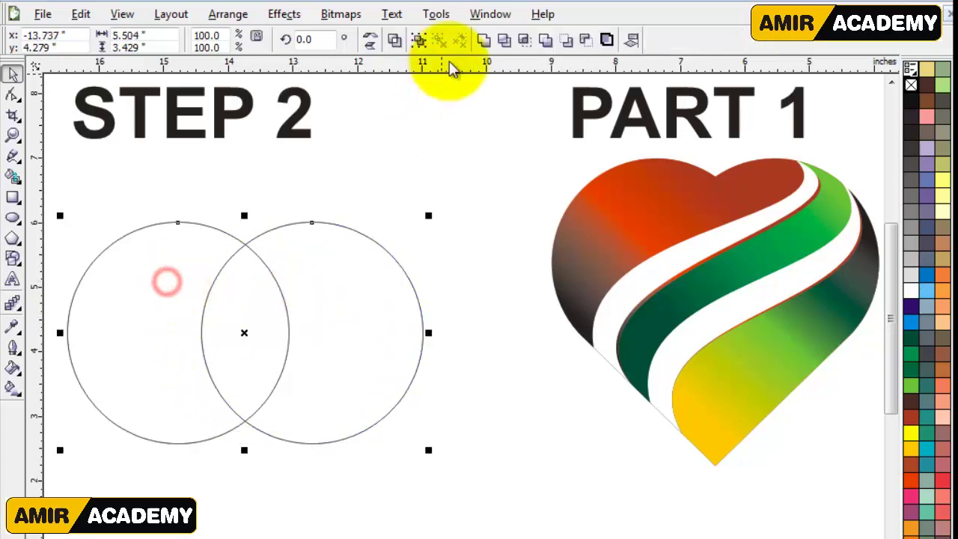
{"action": "left_click", "coordinate": [484, 39]}
- Draw a square about 3 inches wide over the middle of the welded circles and rotate it 45 degrees
{"action": "left_click", "coordinate": [13, 197]}
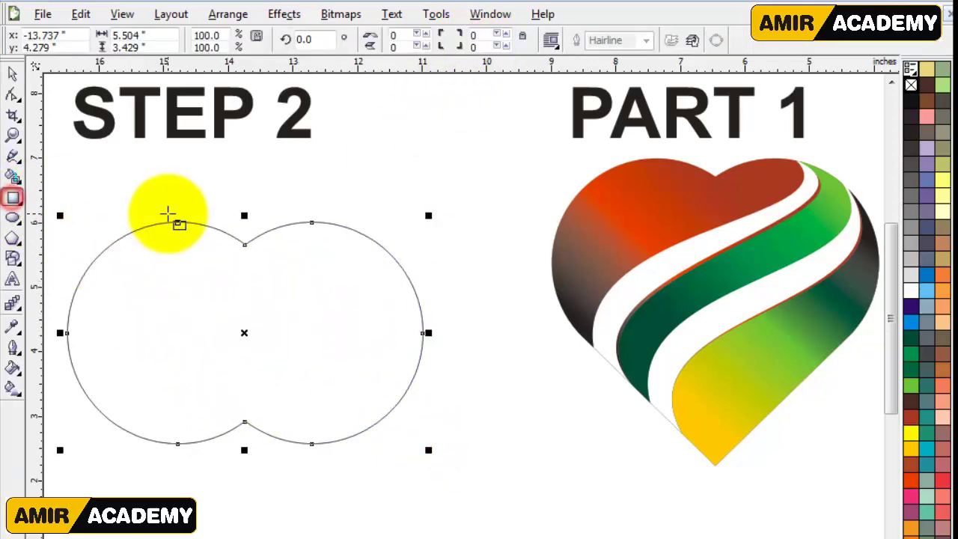
{"action": "mouse_move", "coordinate": [150, 199]}
{"action": "left_mouse_down"}
{"action": "mouse_move", "coordinate": [317, 347]}
{"action": "mouse_move", "coordinate": [345, 392]}
{"action": "left_mouse_up"}
{"action": "left_click", "coordinate": [13, 74]}
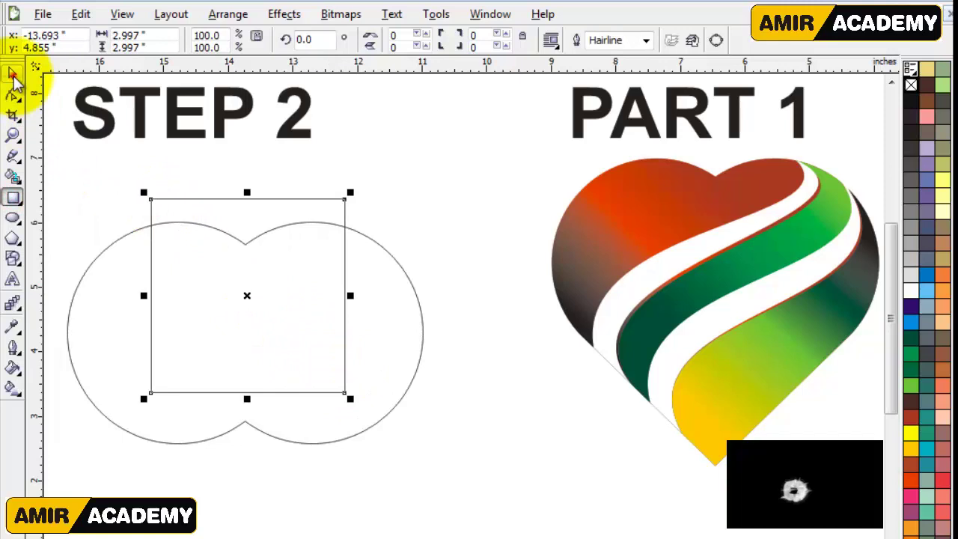
{"action": "double_click", "coordinate": [316, 39]}
{"action": "type", "text": "45"}
{"action": "key", "text": "Return"}
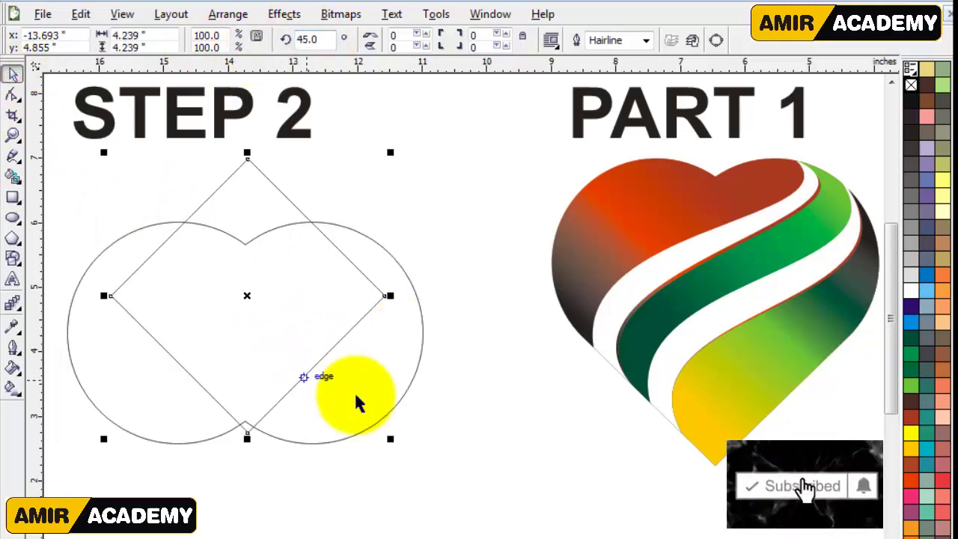
- Move the rotated square down to the upper notch of the welded circles and center the two shapes horizontally
{"action": "left_click", "coordinate": [436, 214]}
{"action": "left_click_drag", "start_coordinate": [268, 198], "coordinate": [264, 280]}
{"action": "left_click", "coordinate": [405, 270], "text": "shift"}
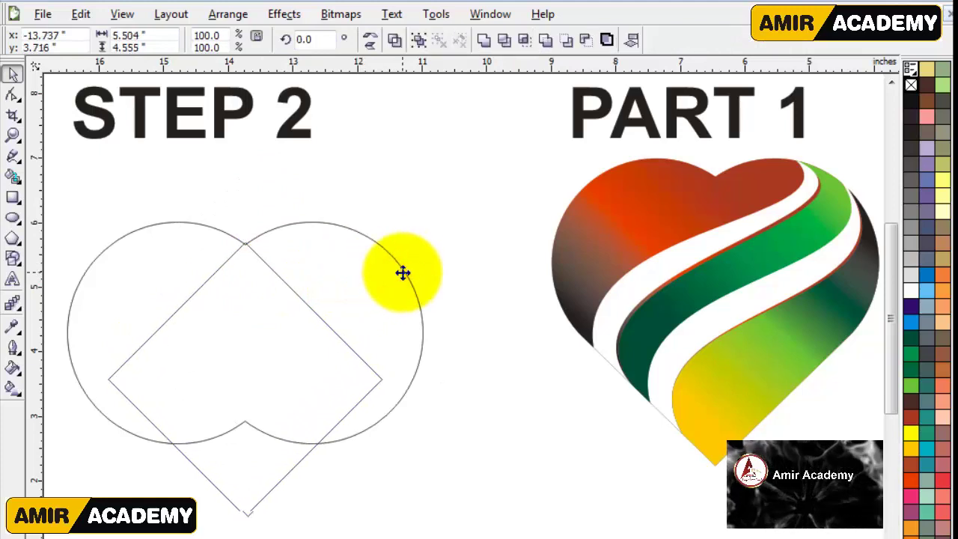
{"action": "left_click", "coordinate": [492, 325]}
{"action": "left_click", "coordinate": [273, 368]}
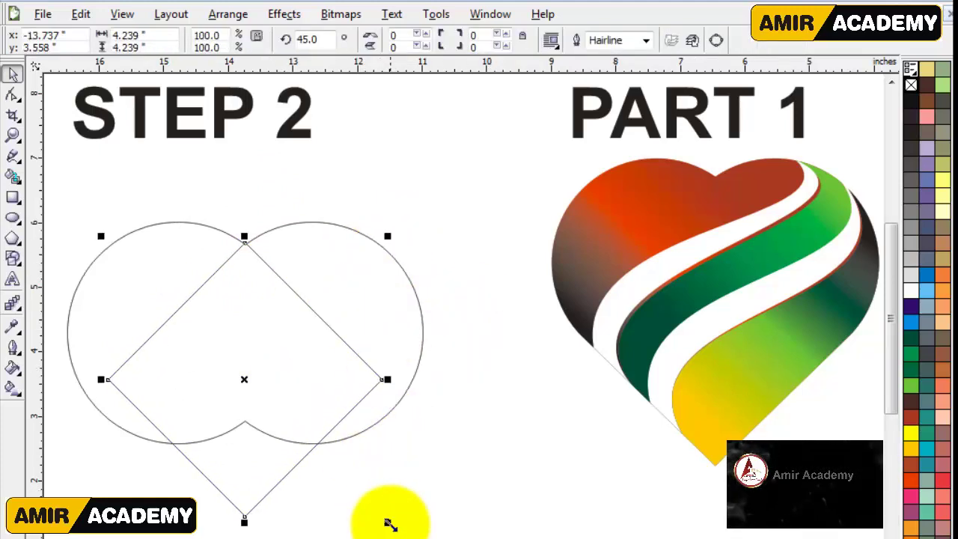
- Enlarge the rotated square to about 4.96 inches wide, return its top corner to the notch, and slightly reduce its height to fit the circles' sides
{"action": "left_click_drag", "start_coordinate": [890, 334], "coordinate": [876, 392]}
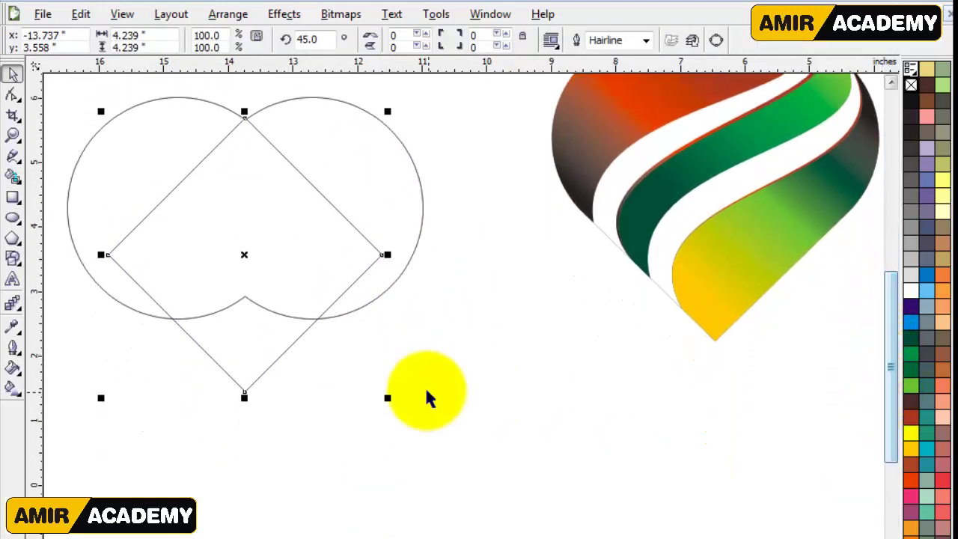
{"action": "left_click_drag", "start_coordinate": [392, 400], "coordinate": [414, 423]}
{"action": "left_click_drag", "start_coordinate": [257, 213], "coordinate": [259, 238]}
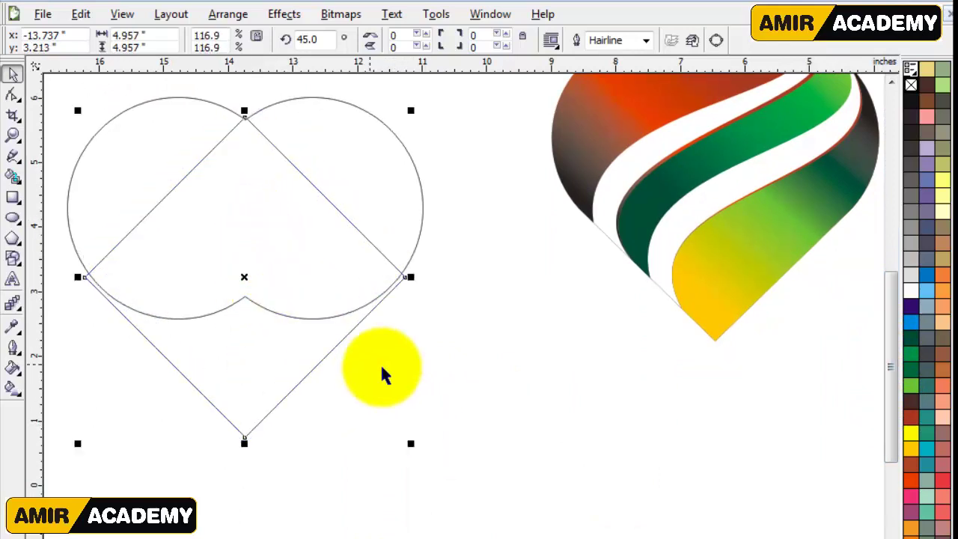
{"action": "left_click", "coordinate": [399, 372]}
{"action": "left_click", "coordinate": [306, 357]}
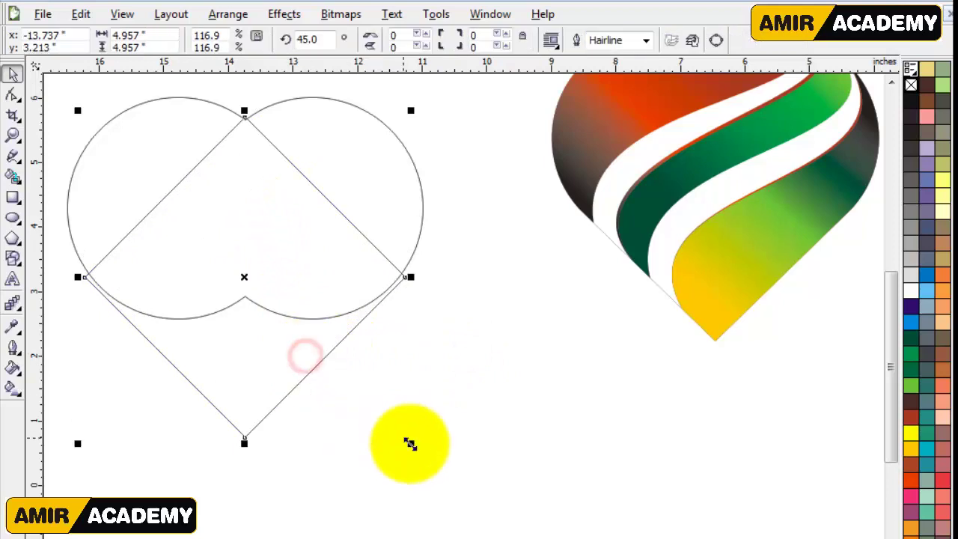
{"action": "left_click_drag", "start_coordinate": [244, 443], "coordinate": [253, 426]}
{"action": "left_click", "coordinate": [419, 378]}
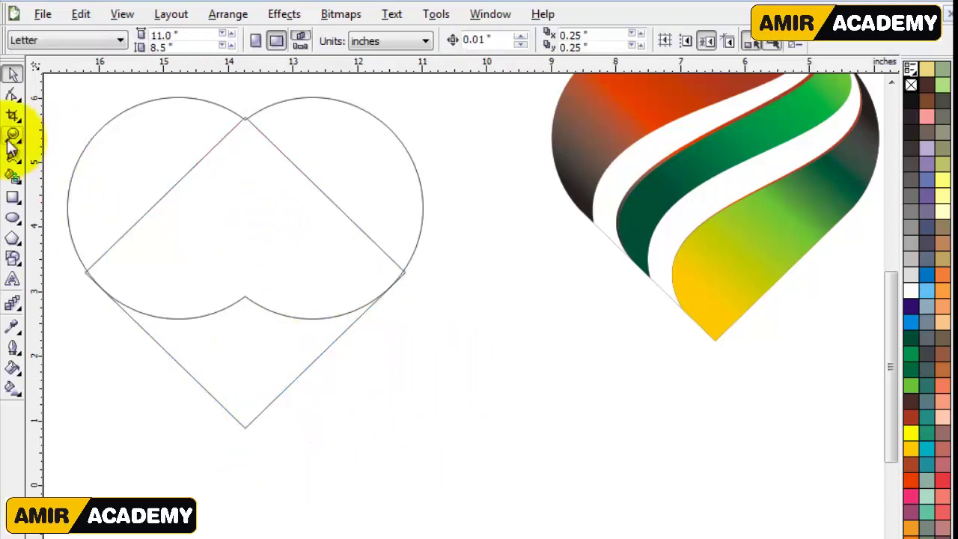
- Smart-fill the regions that make up the heart with dark red: both upper lobes, the center and the lower tip
{"action": "left_click", "coordinate": [12, 176]}
{"action": "left_click", "coordinate": [175, 169]}
{"action": "left_click", "coordinate": [322, 150]}
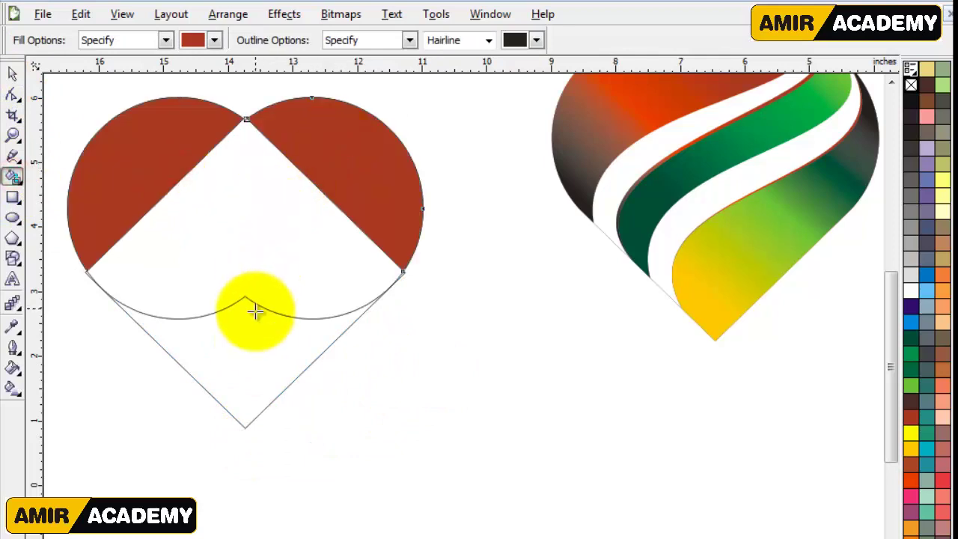
{"action": "left_click", "coordinate": [255, 335]}
{"action": "left_click", "coordinate": [263, 230]}
- Select all the filled dark red regions and weld them into a single heart shape
{"action": "left_click", "coordinate": [12, 73]}
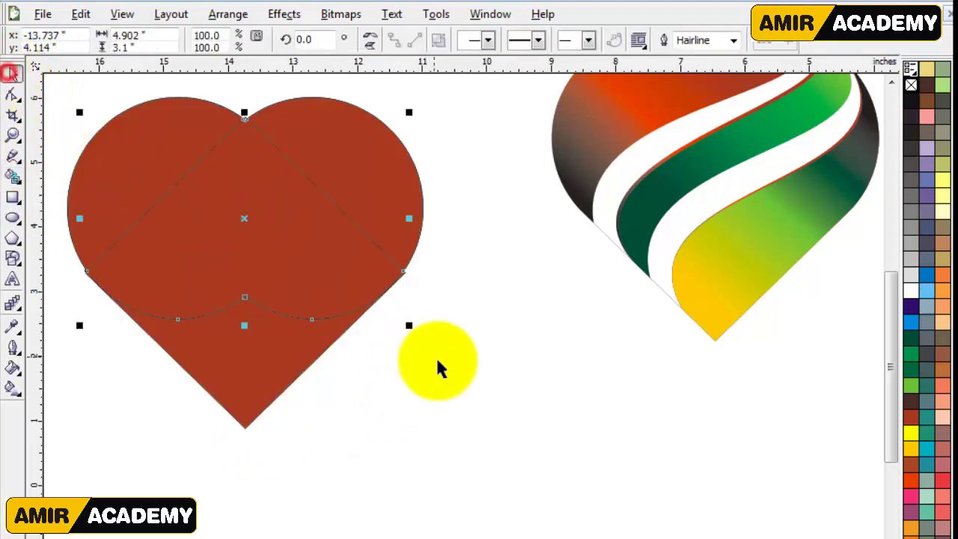
{"action": "left_click", "coordinate": [460, 379]}
{"action": "left_click", "coordinate": [268, 360]}
{"action": "left_click", "coordinate": [271, 228], "text": "shift"}
{"action": "left_click", "coordinate": [147, 158], "text": "shift"}
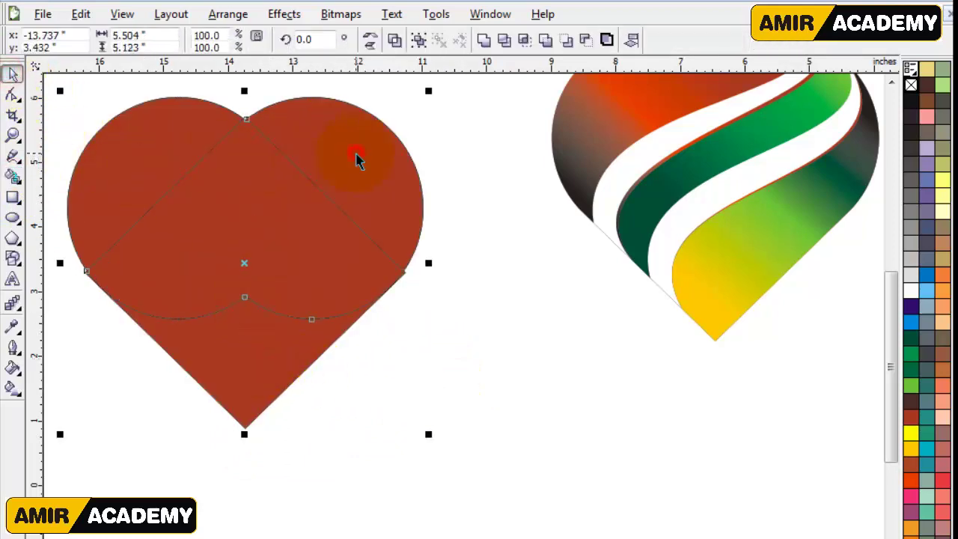
{"action": "left_click", "coordinate": [484, 39]}
- Move the red heart off the construction outlines, and delete the rotated square and the welded circles
{"action": "left_click_drag", "start_coordinate": [259, 265], "coordinate": [355, 322]}
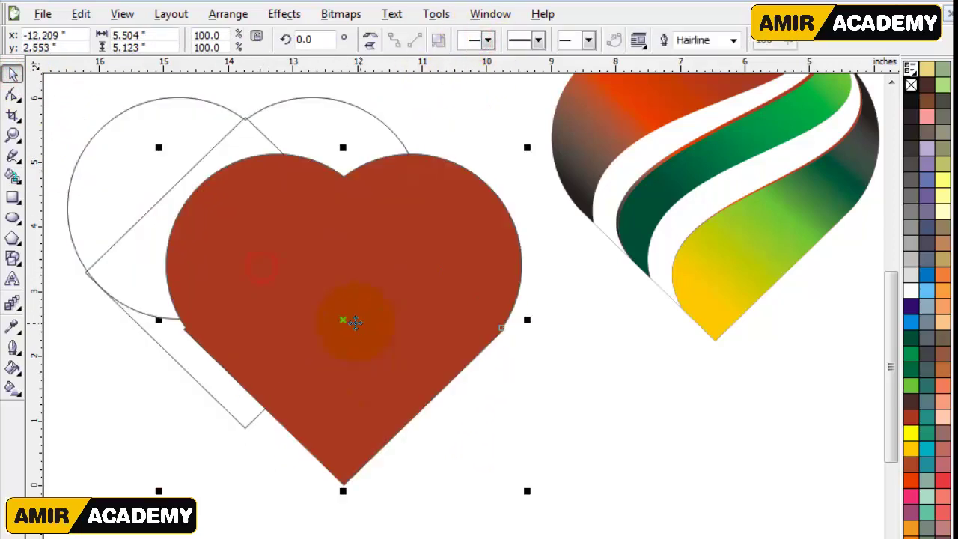
{"action": "left_click", "coordinate": [208, 159]}
{"action": "key", "text": "Delete"}
{"action": "left_click", "coordinate": [286, 126]}
{"action": "key", "text": "Delete"}
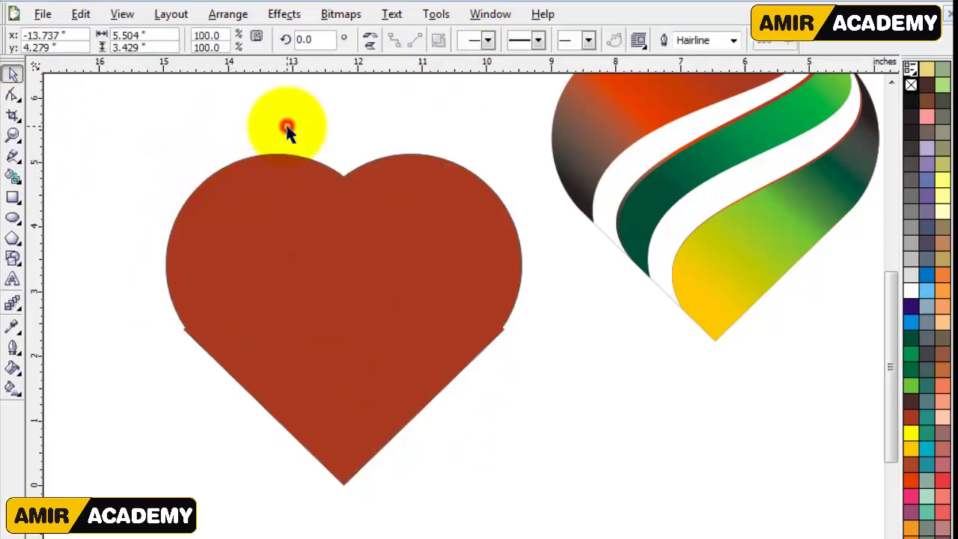
- Reposition the heart toward the upper left and delete the nodes at the kinks on both sides to smooth its outline
{"action": "left_click_drag", "start_coordinate": [389, 242], "coordinate": [314, 211]}
{"action": "left_click", "coordinate": [487, 372]}
{"action": "double_click", "coordinate": [372, 304]}
{"action": "left_click_drag", "start_coordinate": [460, 283], "coordinate": [393, 334]}
{"action": "key", "text": "Delete"}
{"action": "left_click_drag", "start_coordinate": [73, 283], "coordinate": [156, 335]}
{"action": "key", "text": "Delete"}
{"action": "left_click", "coordinate": [147, 414]}
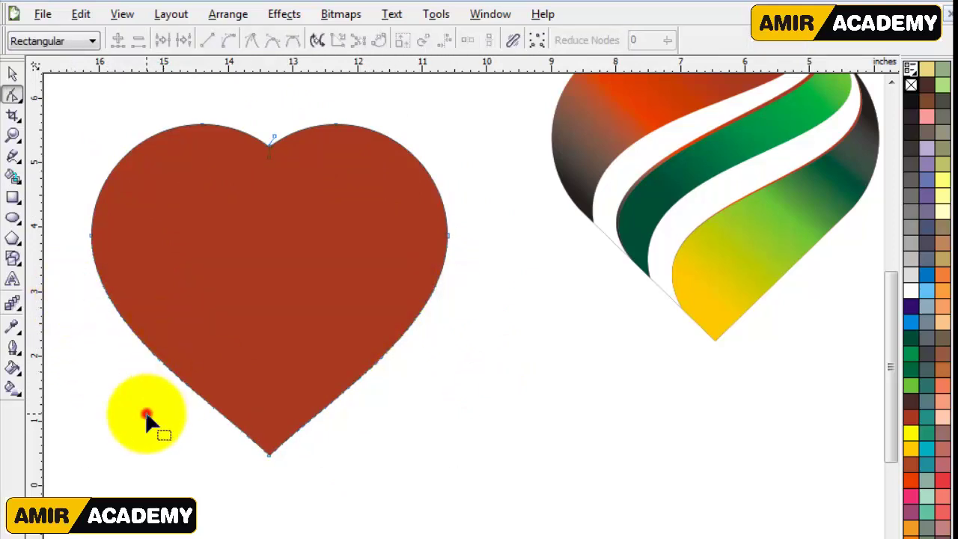
{"action": "left_click", "coordinate": [12, 74]}
{"action": "left_click", "coordinate": [353, 253]}
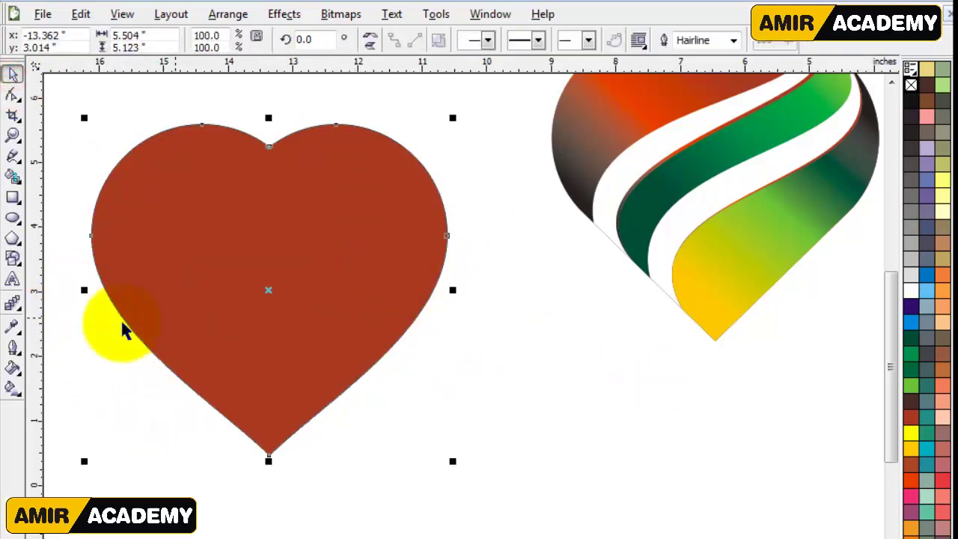
- Draw a straight diagonal line from the top of the heart's right lobe to its lower left edge
{"action": "left_click", "coordinate": [12, 155]}
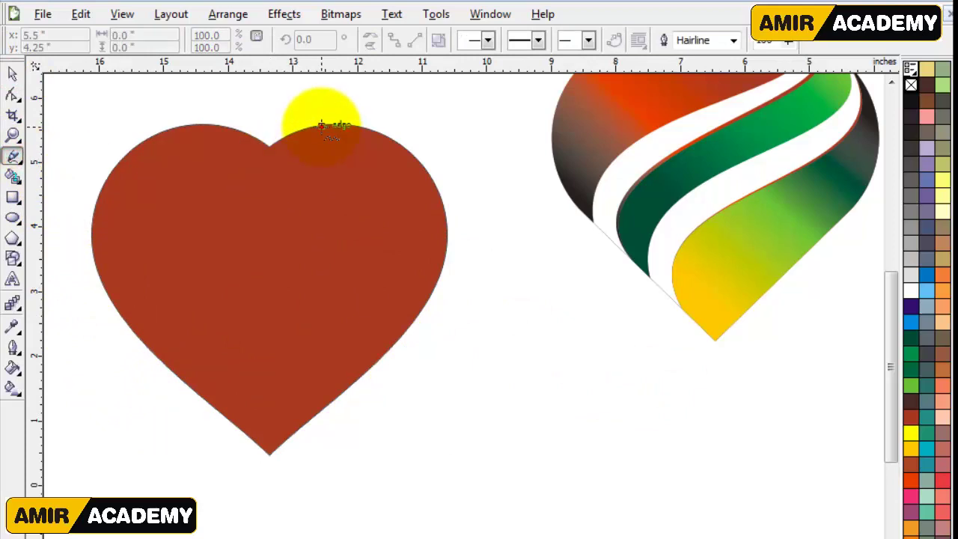
{"action": "left_click", "coordinate": [322, 125]}
{"action": "left_click", "coordinate": [126, 323]}
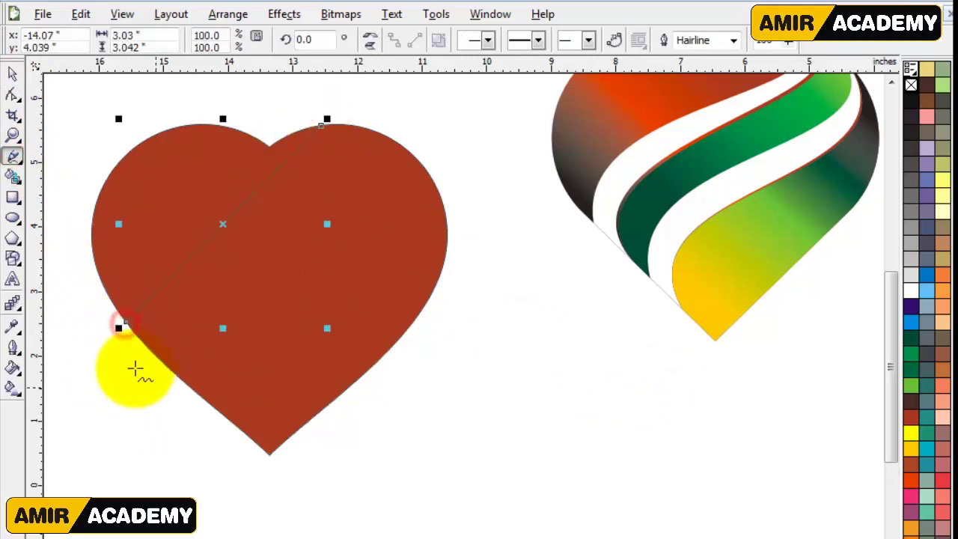
- Convert the diagonal line to a curve and bend it into an S shape across the heart
{"action": "left_click", "coordinate": [11, 135]}
{"action": "left_click_drag", "start_coordinate": [73, 99], "coordinate": [517, 464]}
{"action": "left_click", "coordinate": [12, 94]}
{"action": "left_click_drag", "start_coordinate": [524, 88], "coordinate": [171, 405]}
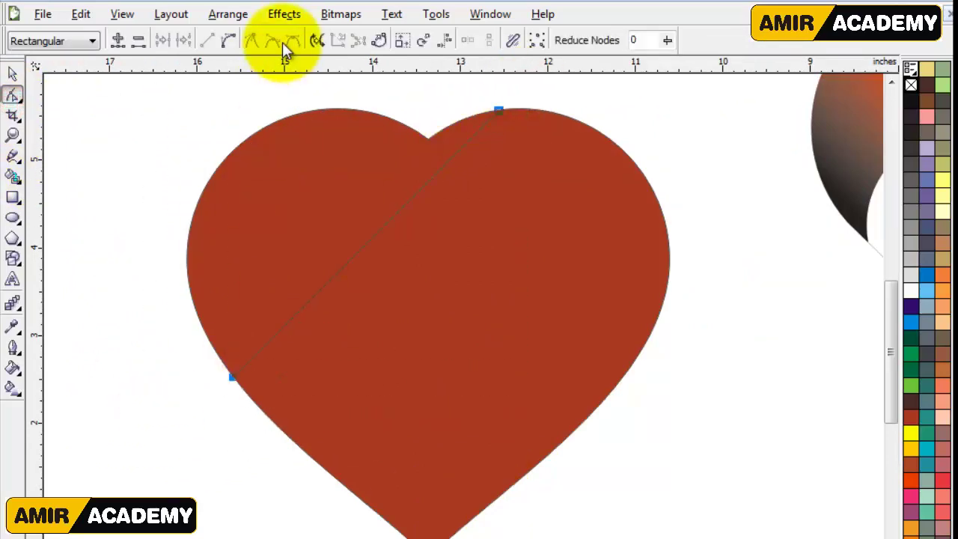
{"action": "left_click", "coordinate": [229, 40]}
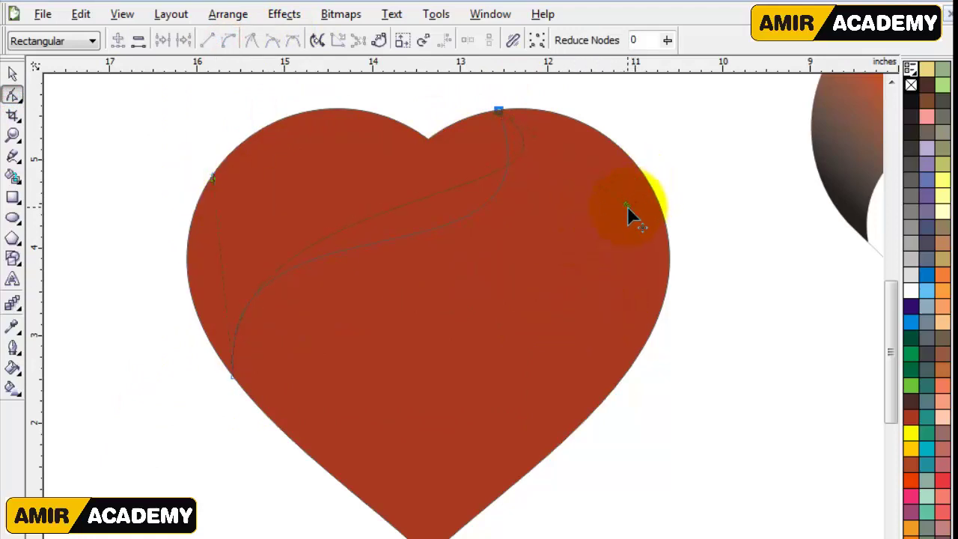
{"action": "left_click_drag", "start_coordinate": [175, 221], "coordinate": [172, 224]}
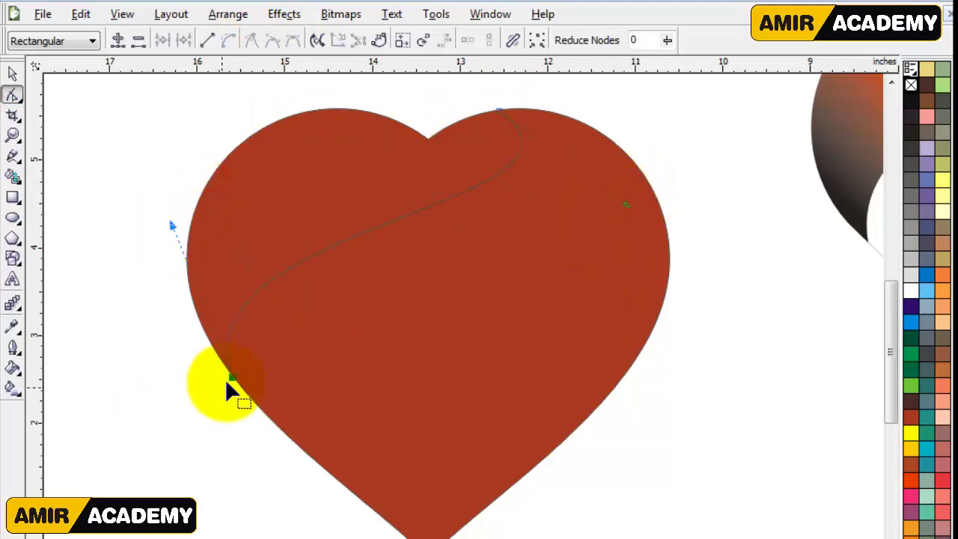
- Draw a second straight line from the S curve's upper end to the heart's edge just below the curve's lower end
{"action": "left_click", "coordinate": [13, 156]}
{"action": "left_click", "coordinate": [499, 111]}
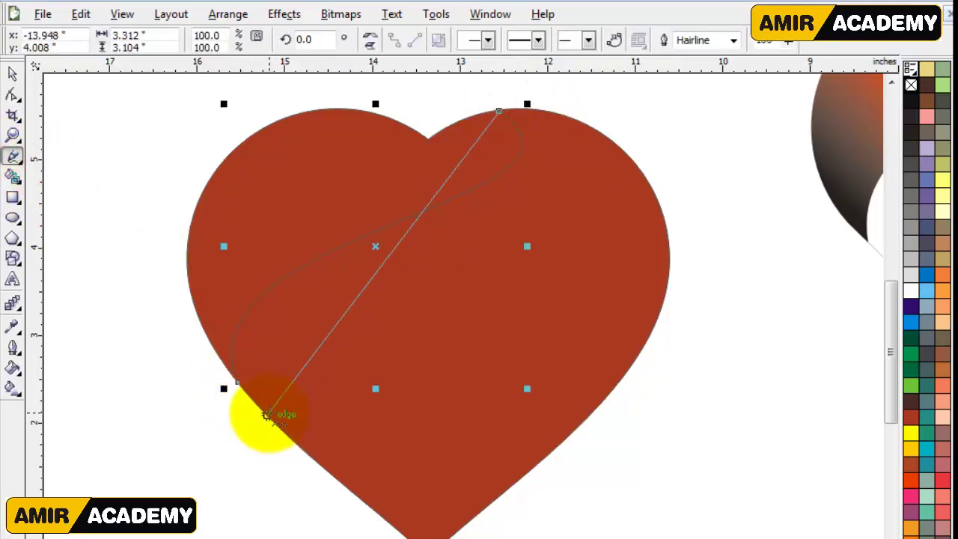
{"action": "left_click", "coordinate": [258, 406]}
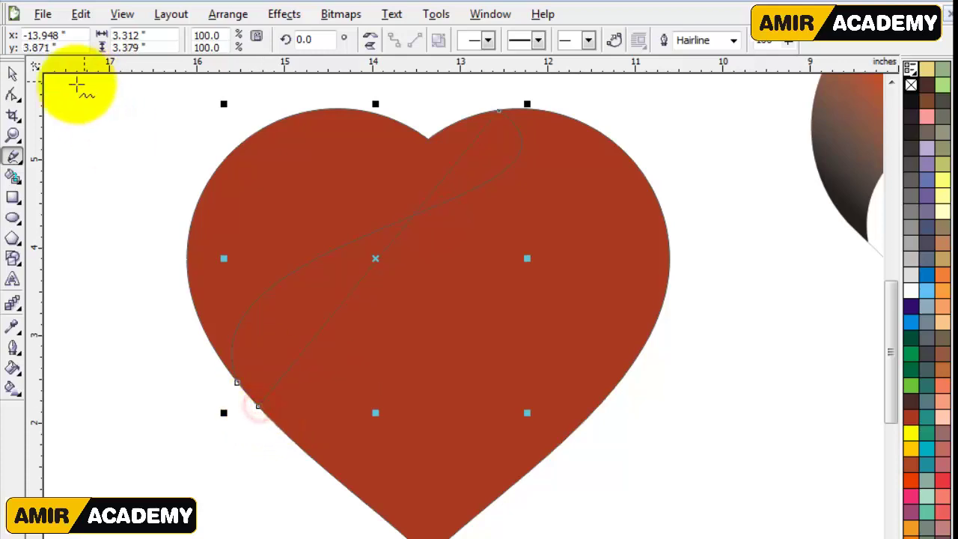
- Convert the second line to a curve and shape both curves into a narrow S-shaped band with a shared upper end
{"action": "left_click", "coordinate": [16, 95]}
{"action": "left_click_drag", "start_coordinate": [539, 88], "coordinate": [233, 439]}
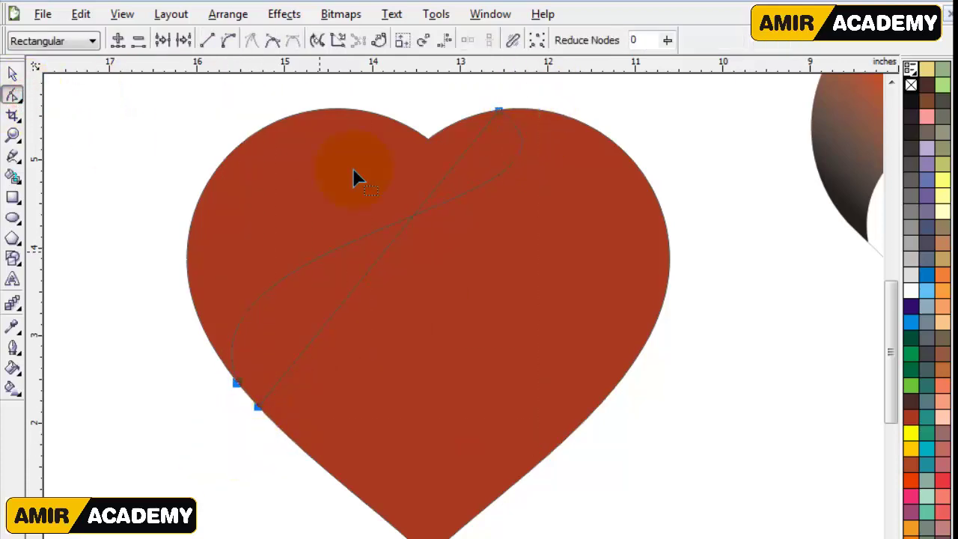
{"action": "left_click", "coordinate": [228, 39]}
{"action": "left_click", "coordinate": [511, 98]}
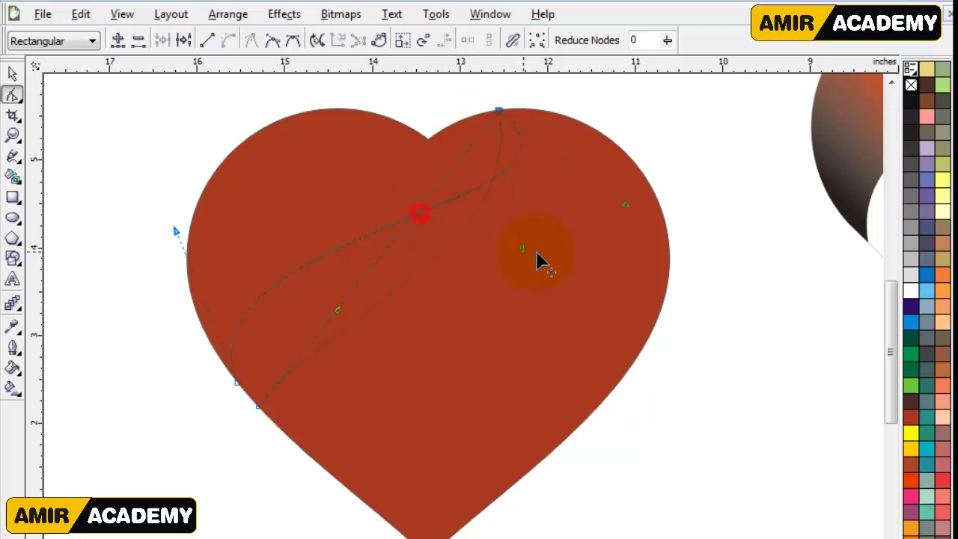
{"action": "left_click_drag", "start_coordinate": [353, 370], "coordinate": [187, 242]}
{"action": "left_click_drag", "start_coordinate": [725, 191], "coordinate": [700, 183]}
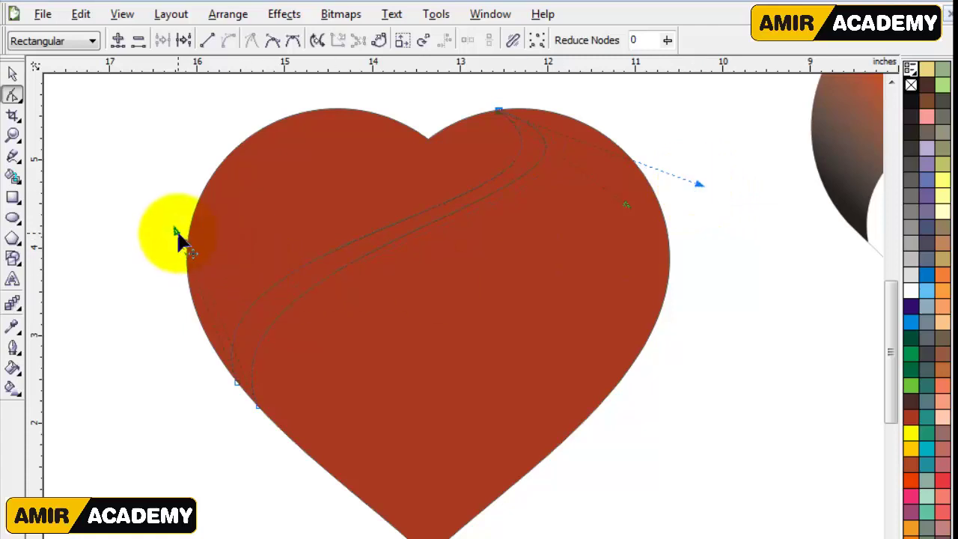
{"action": "left_click_drag", "start_coordinate": [185, 214], "coordinate": [183, 210]}
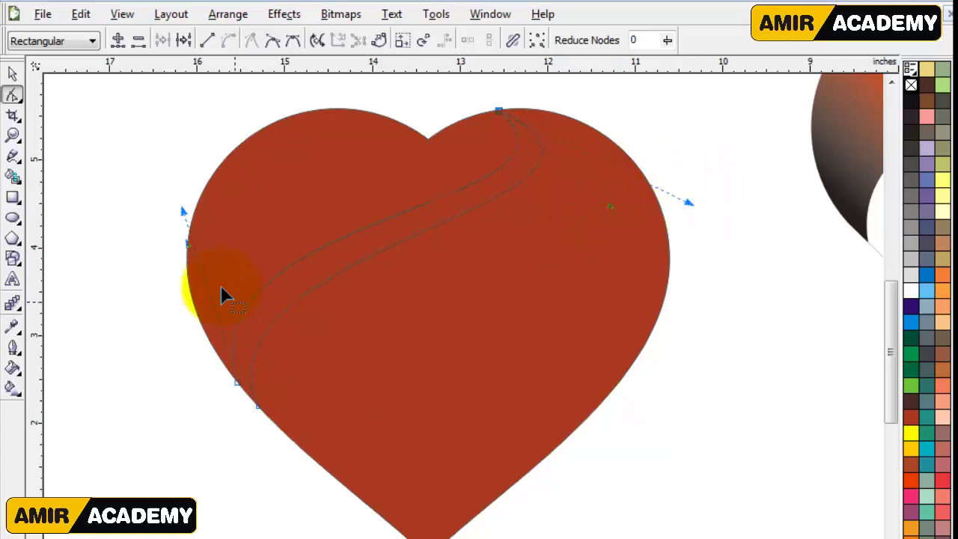
{"action": "left_click", "coordinate": [188, 245]}
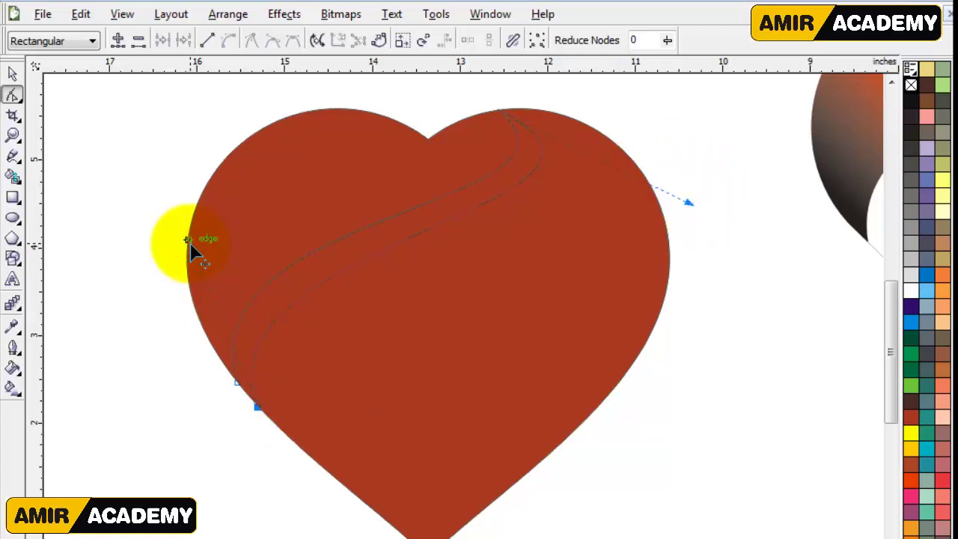
{"action": "left_click", "coordinate": [13, 73]}
{"action": "left_click", "coordinate": [740, 262]}
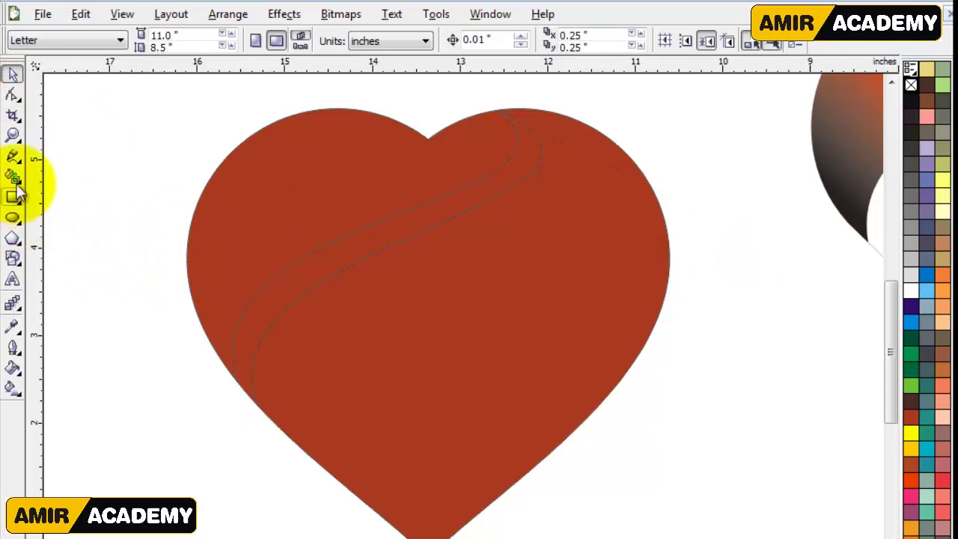
- Draw a straight line from the upper right edge of the heart's right lobe to its lower left edge, below the band
{"action": "left_click", "coordinate": [14, 155]}
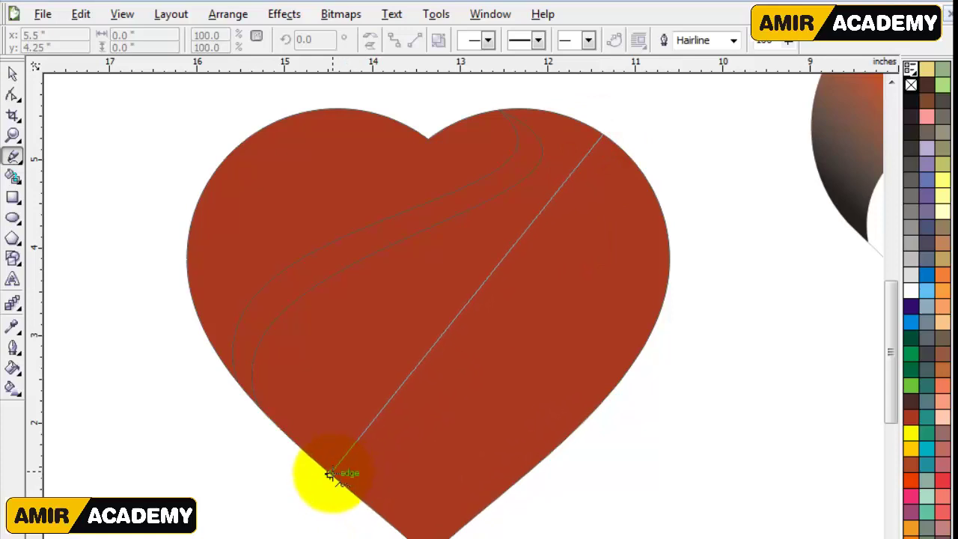
{"action": "left_click", "coordinate": [330, 474]}
{"action": "left_click", "coordinate": [13, 94]}
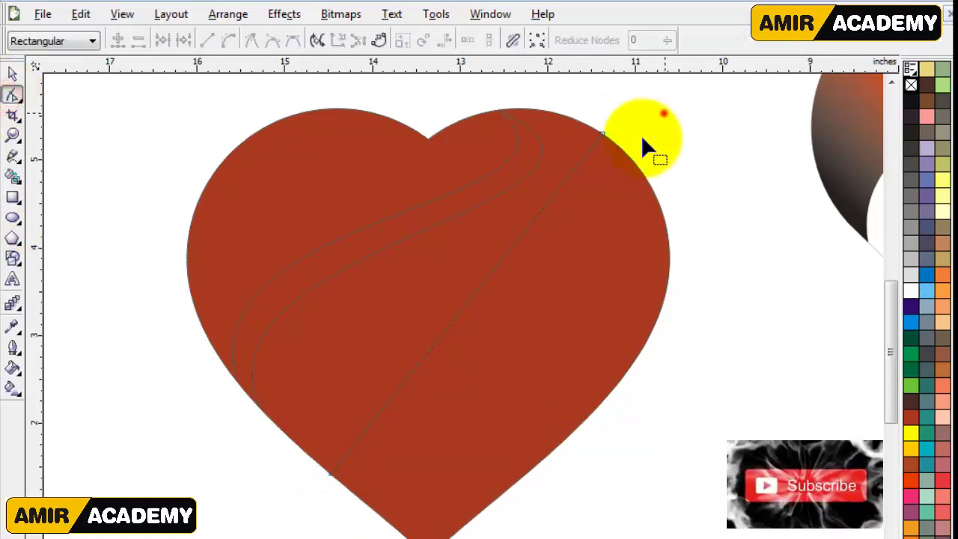
- Convert the third diagonal line to a curve, bend it into an S shape, and shift its lower end down the heart's edge
{"action": "mouse_move", "coordinate": [663, 114]}
{"action": "left_mouse_down"}
{"action": "mouse_move", "coordinate": [227, 514]}
{"action": "mouse_move", "coordinate": [233, 521]}
{"action": "left_mouse_up"}
{"action": "left_click", "coordinate": [229, 40]}
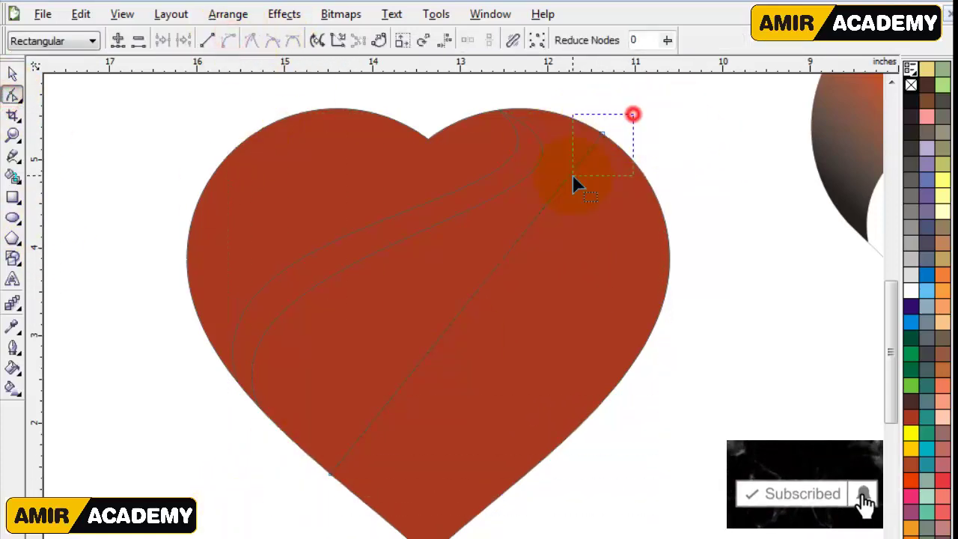
{"action": "left_click_drag", "start_coordinate": [514, 255], "coordinate": [664, 345]}
{"action": "left_click_drag", "start_coordinate": [421, 364], "coordinate": [229, 287]}
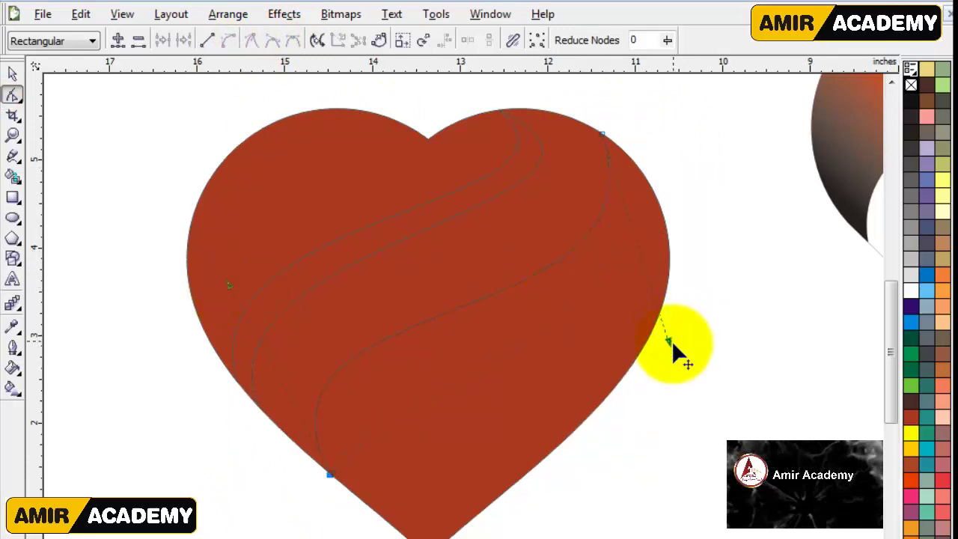
{"action": "left_click_drag", "start_coordinate": [668, 343], "coordinate": [702, 261]}
{"action": "left_click_drag", "start_coordinate": [329, 474], "coordinate": [370, 522]}
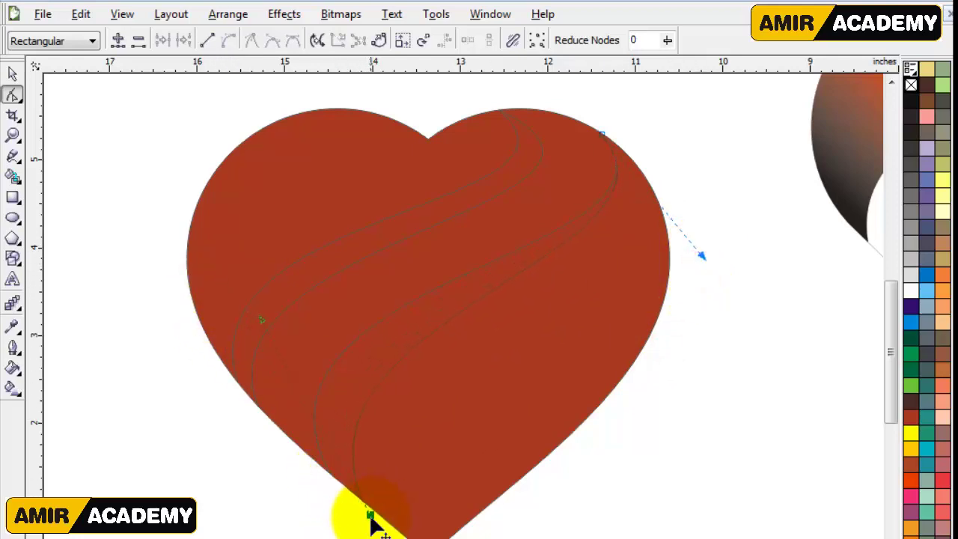
{"action": "left_click", "coordinate": [12, 73]}
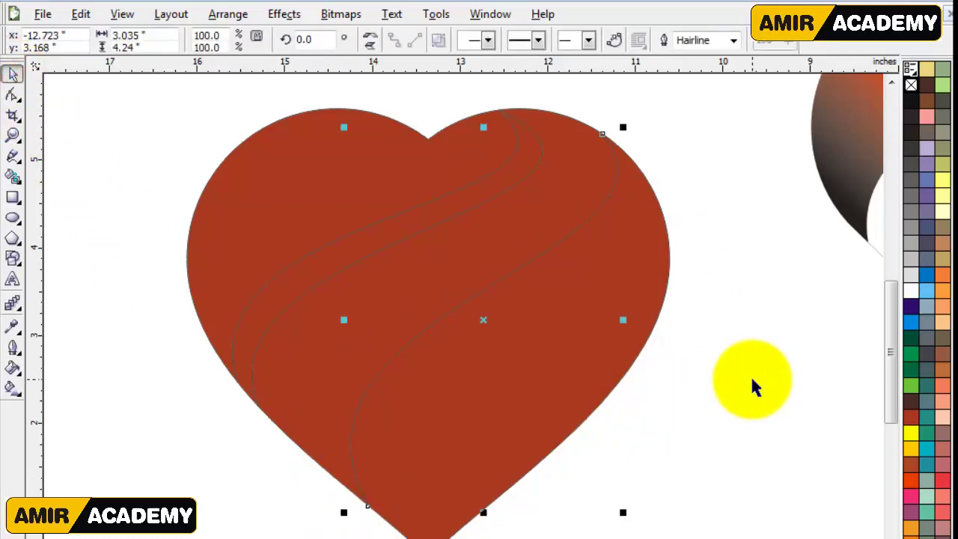
- Draw a two-segment line from the third curve's upper end to the heart's lower right edge and on to near the tip
{"action": "left_click", "coordinate": [12, 156]}
{"action": "left_click", "coordinate": [602, 134]}
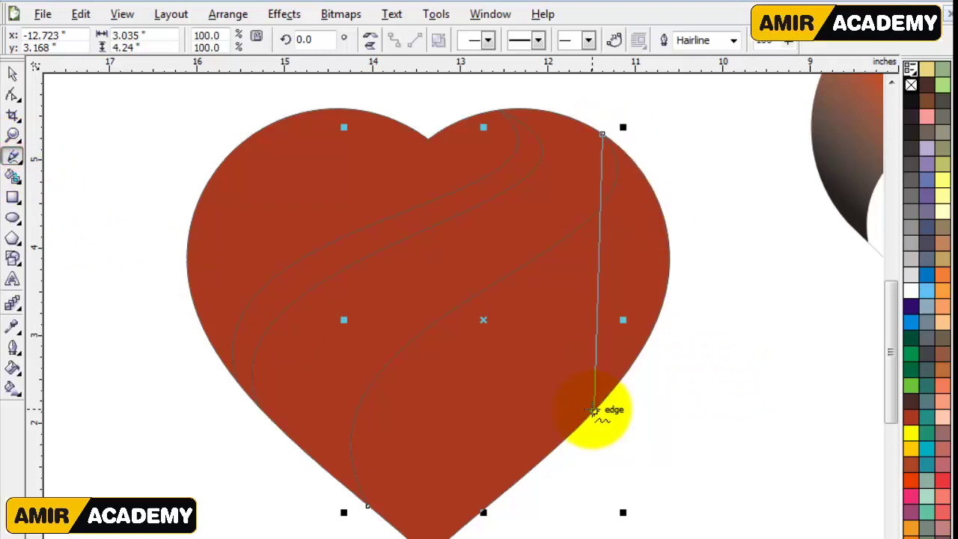
{"action": "left_click", "coordinate": [593, 411]}
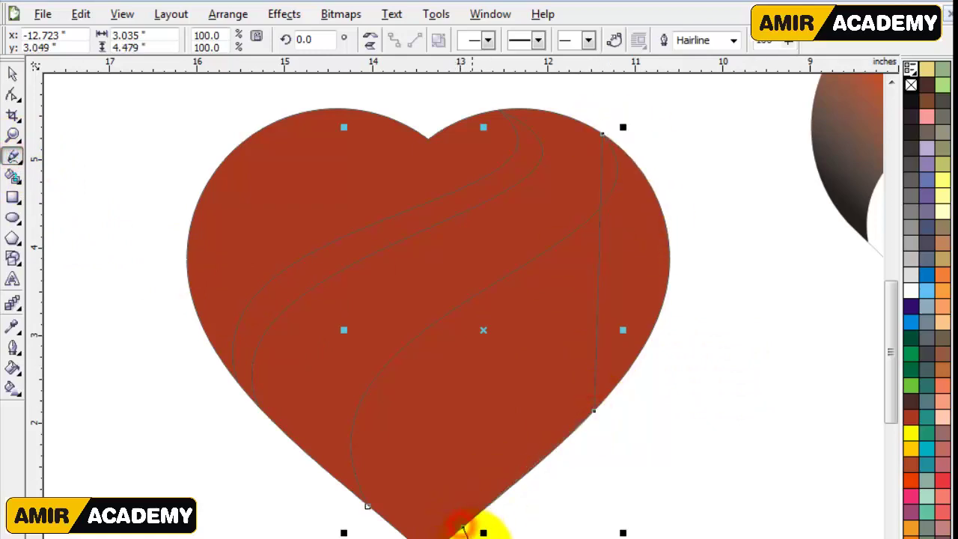
- Convert both segments to curves, bending the upper one along the heart's right edge and the lower one inward as an arc
{"action": "left_click", "coordinate": [12, 94]}
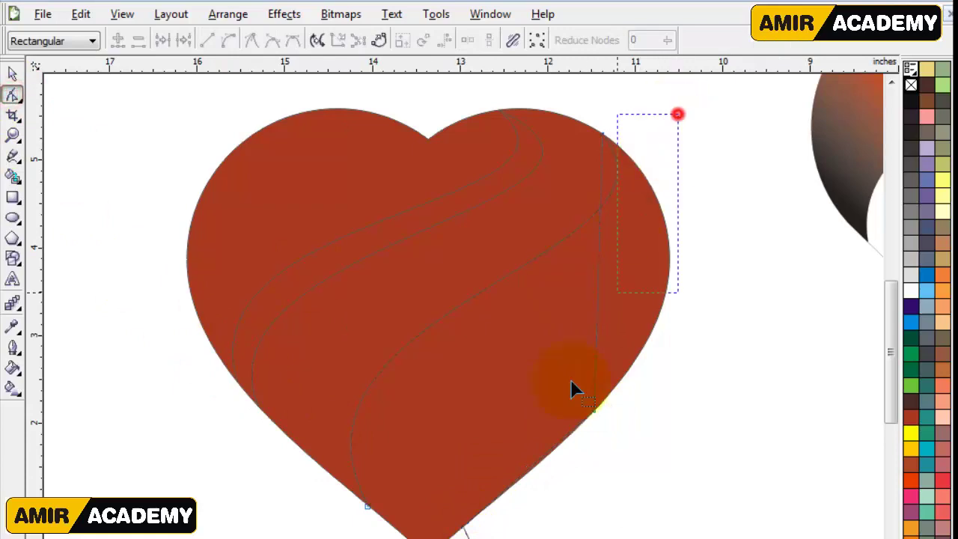
{"action": "left_click", "coordinate": [228, 40]}
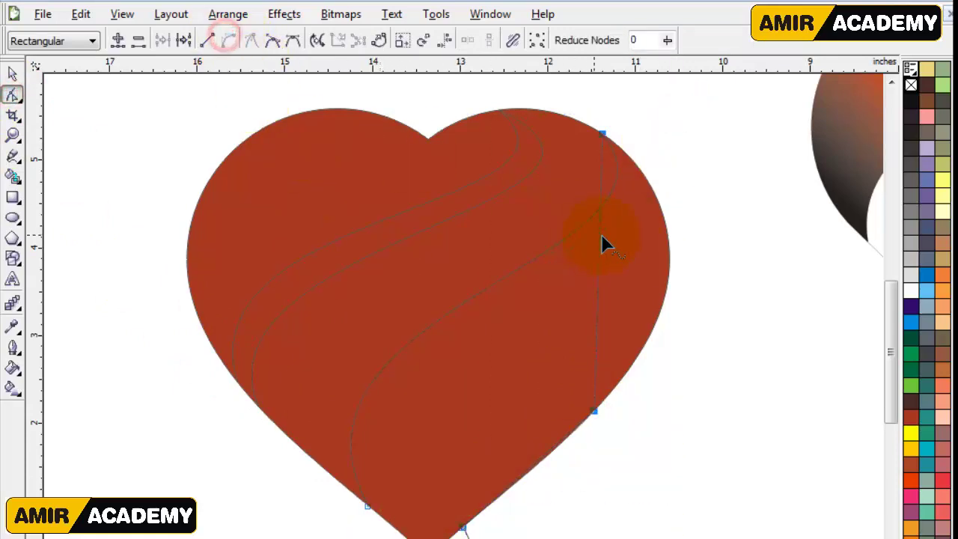
{"action": "left_click_drag", "start_coordinate": [599, 238], "coordinate": [670, 249]}
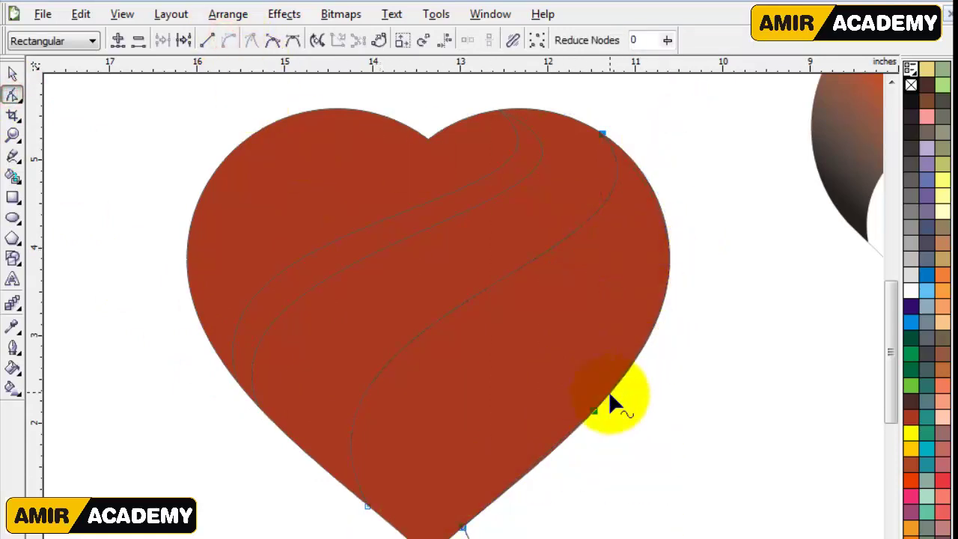
{"action": "left_click_drag", "start_coordinate": [524, 455], "coordinate": [513, 444]}
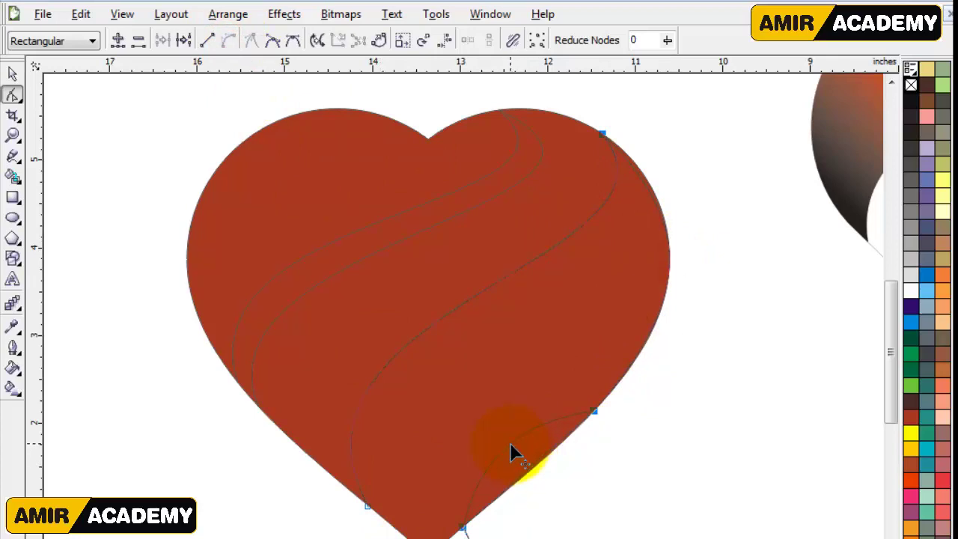
{"action": "left_click", "coordinate": [13, 73]}
{"action": "left_click", "coordinate": [144, 400]}
{"action": "left_click", "coordinate": [714, 453]}
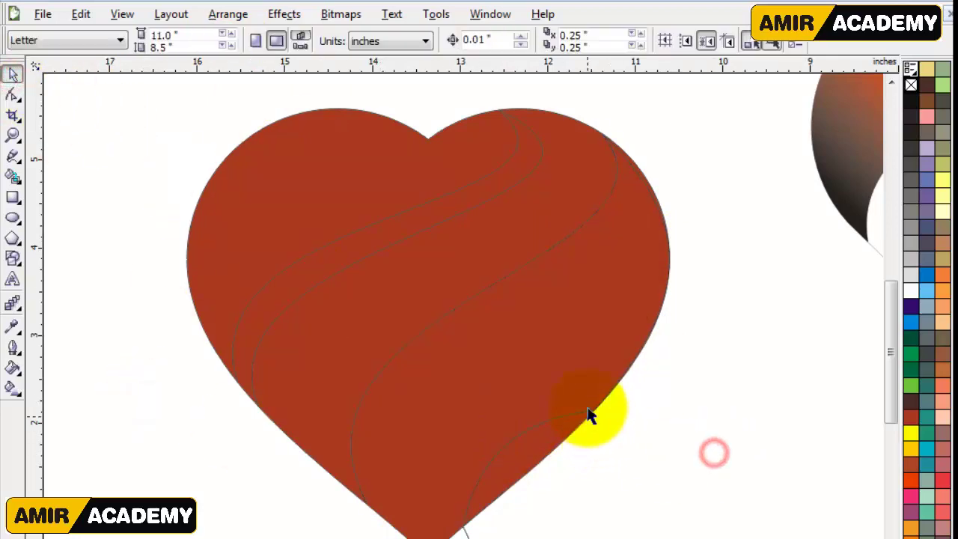
- Remove the heart's fill so only its outline remains
{"action": "left_click", "coordinate": [315, 154]}
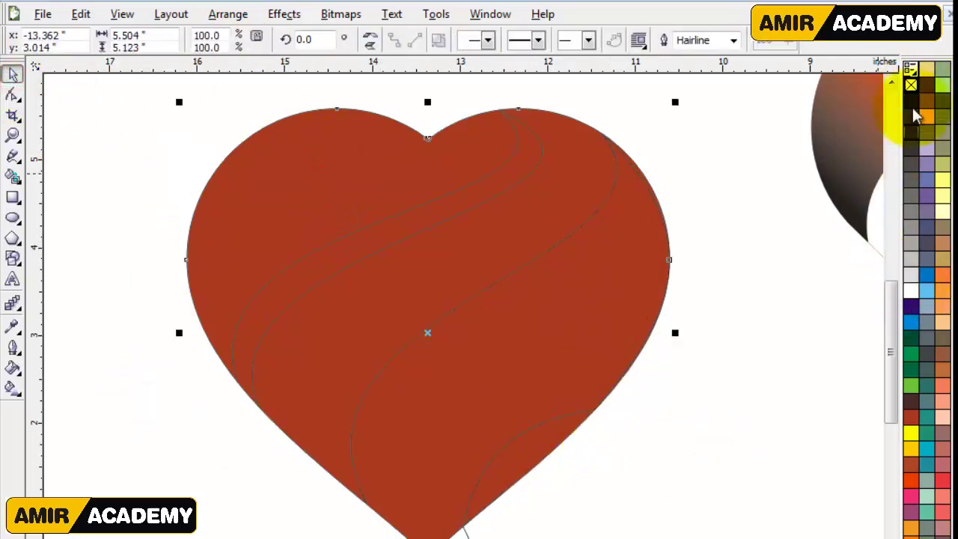
{"action": "left_click", "coordinate": [911, 85]}
{"action": "left_click", "coordinate": [753, 272]}
- Adjust the curve along the heart's right side so it follows the heart's outline closely
{"action": "left_click", "coordinate": [638, 177]}
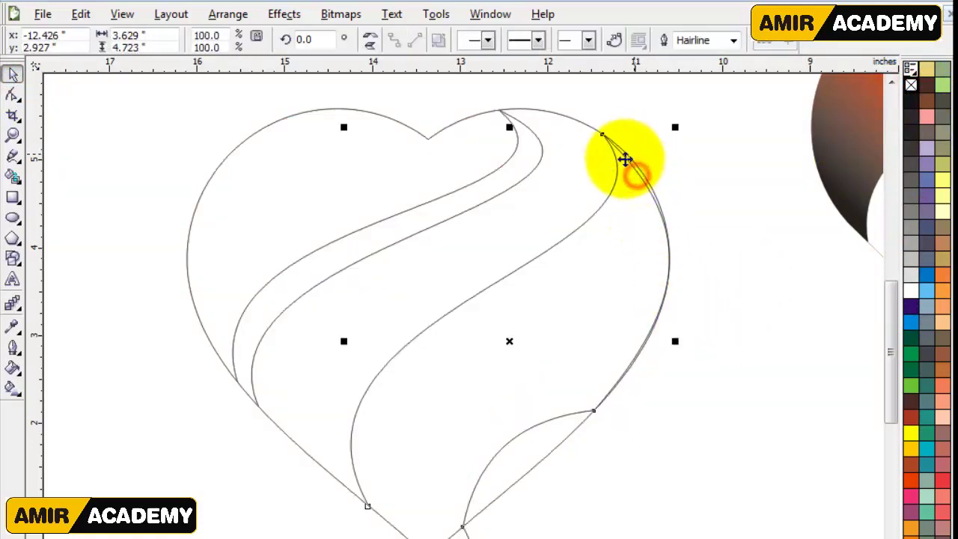
{"action": "key", "text": "z"}
{"action": "left_click_drag", "start_coordinate": [668, 109], "coordinate": [580, 199]}
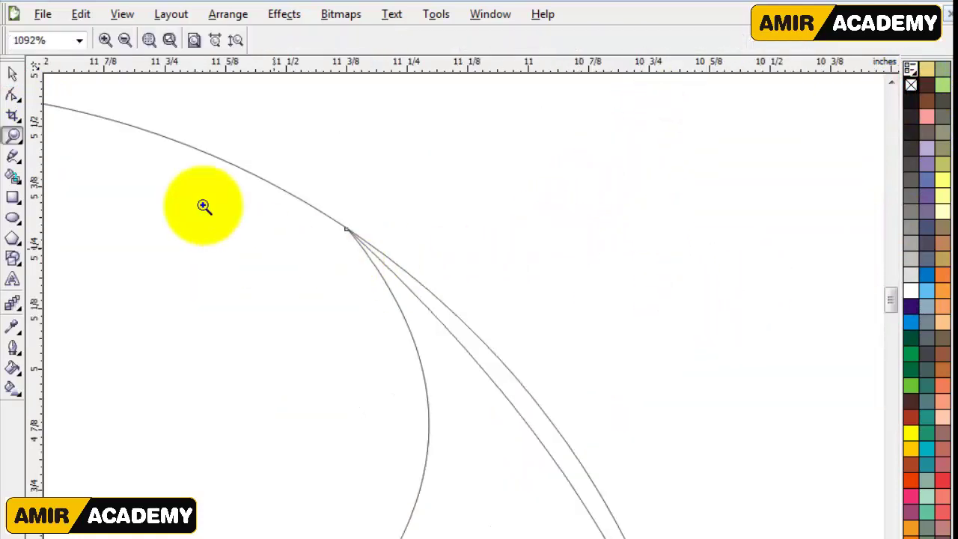
{"action": "left_click", "coordinate": [12, 94]}
{"action": "left_click_drag", "start_coordinate": [415, 193], "coordinate": [297, 274]}
{"action": "scroll", "coordinate": [464, 326], "scroll_direction": "down", "scroll_amount": 2}
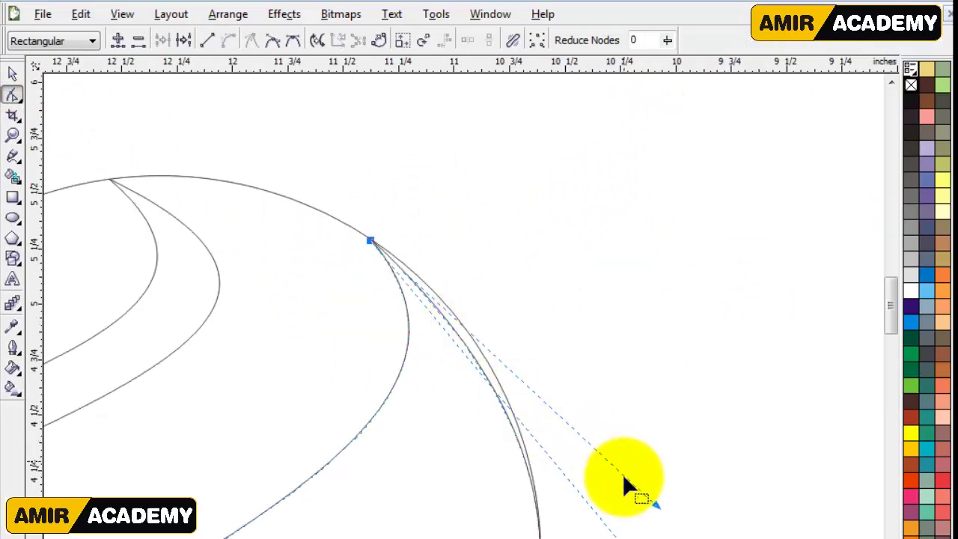
{"action": "left_click_drag", "start_coordinate": [656, 503], "coordinate": [644, 434]}
{"action": "scroll", "coordinate": [459, 349], "scroll_direction": "down", "scroll_amount": 2}
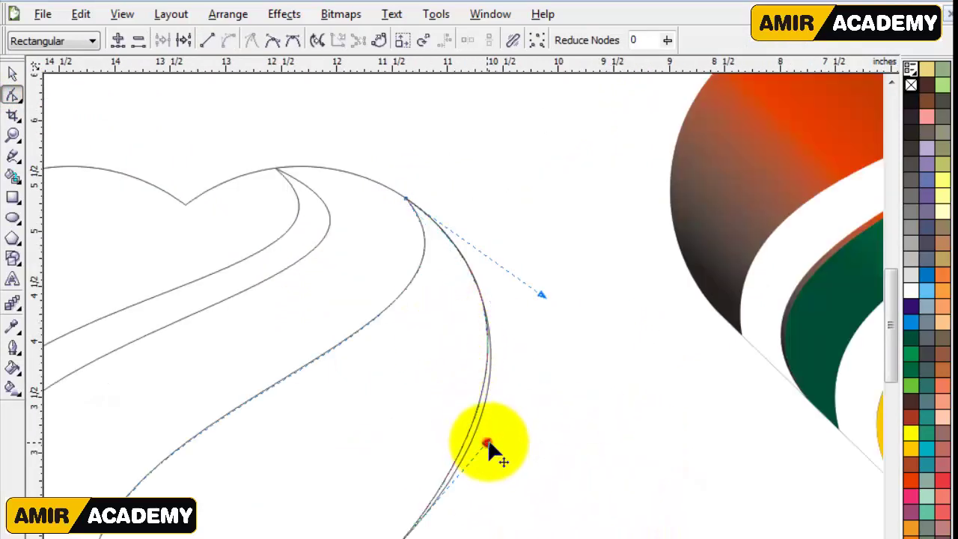
- Refine the bends of the narrow S-shaped band's two curves near their shared upper end
{"action": "scroll", "coordinate": [494, 448], "scroll_direction": "down", "scroll_amount": 2}
{"action": "scroll", "coordinate": [463, 320], "scroll_direction": "up", "scroll_amount": 2}
{"action": "left_click_drag", "start_coordinate": [456, 318], "coordinate": [453, 315]}
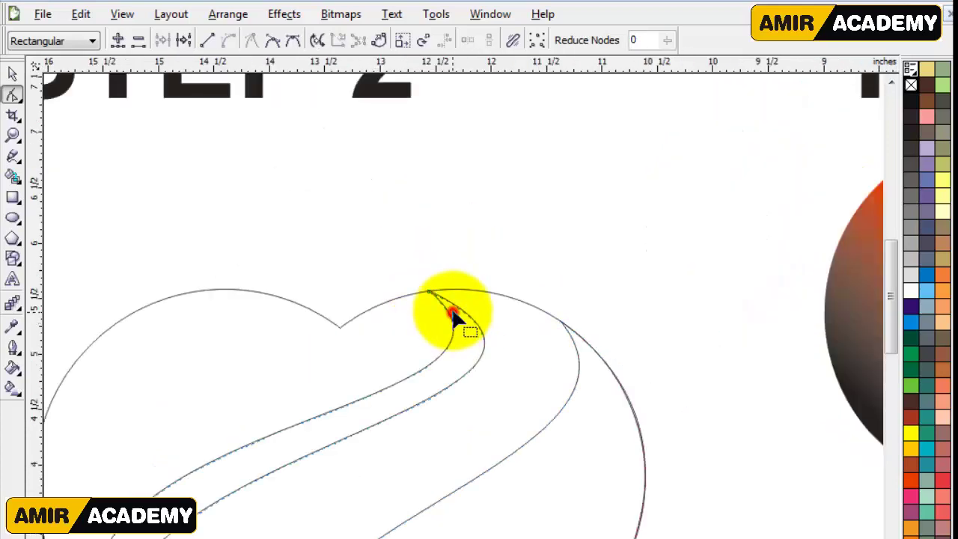
{"action": "left_click_drag", "start_coordinate": [417, 272], "coordinate": [505, 336]}
{"action": "scroll", "coordinate": [524, 330], "scroll_direction": "up", "scroll_amount": 2}
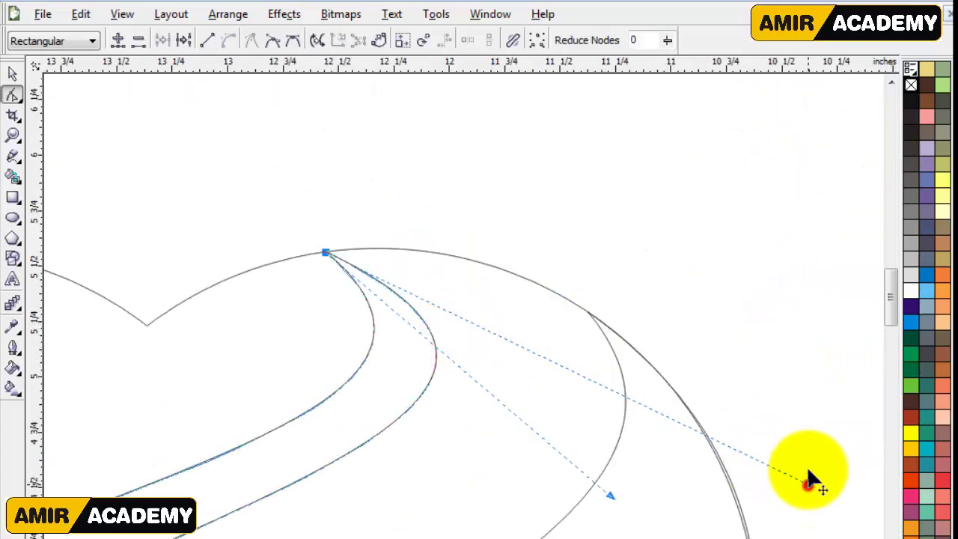
{"action": "mouse_move", "coordinate": [811, 480]}
{"action": "left_mouse_down"}
{"action": "mouse_move", "coordinate": [845, 450]}
{"action": "mouse_move", "coordinate": [841, 467]}
{"action": "mouse_move", "coordinate": [814, 473]}
{"action": "left_mouse_up"}
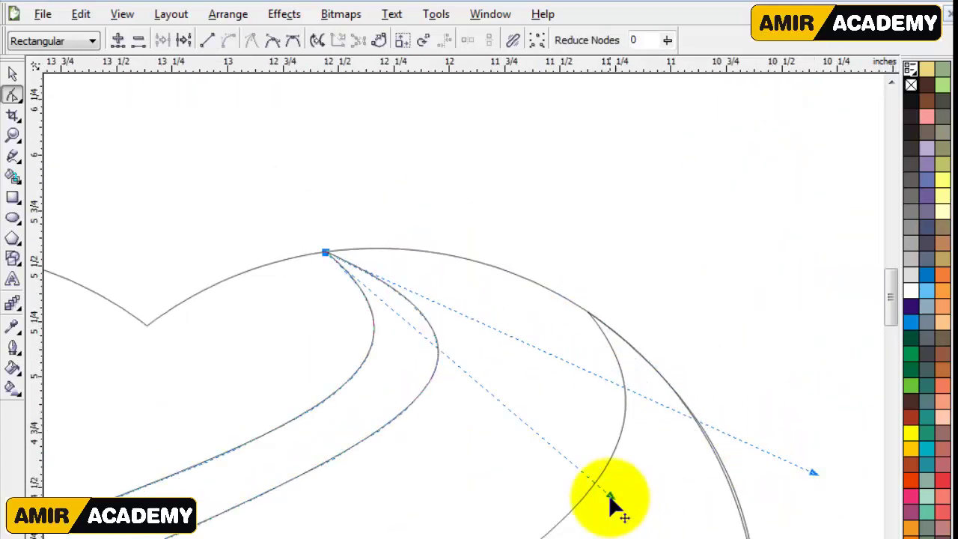
{"action": "left_click_drag", "start_coordinate": [612, 507], "coordinate": [582, 496]}
{"action": "scroll", "coordinate": [456, 327], "scroll_direction": "down", "scroll_amount": 3}
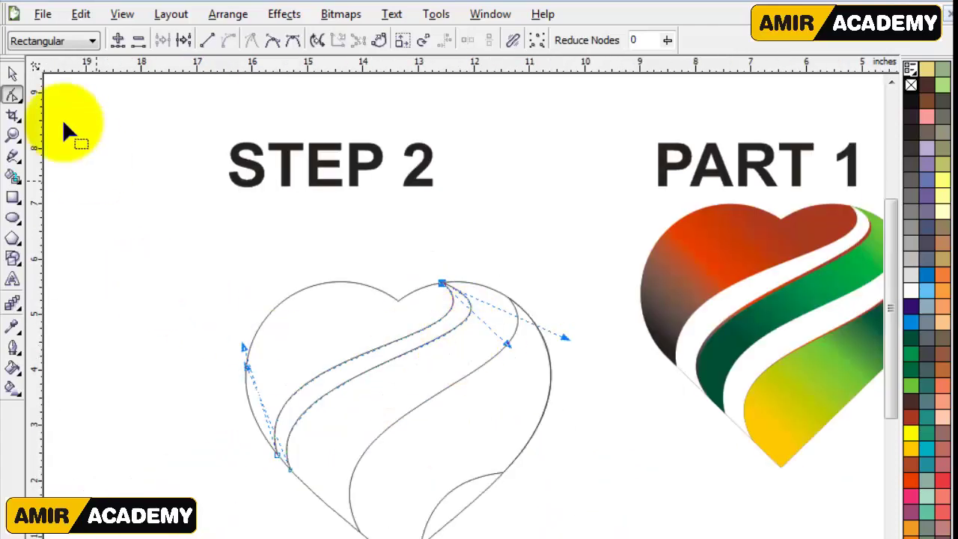
{"action": "key", "text": "space"}
{"action": "left_click", "coordinate": [128, 417]}
- Draw a straight line from the third curve's upper end on the right lobe to the heart's bottom tip
{"action": "key", "text": "z"}
{"action": "left_click_drag", "start_coordinate": [229, 261], "coordinate": [577, 520]}
{"action": "left_click", "coordinate": [13, 75]}
{"action": "left_click", "coordinate": [88, 357]}
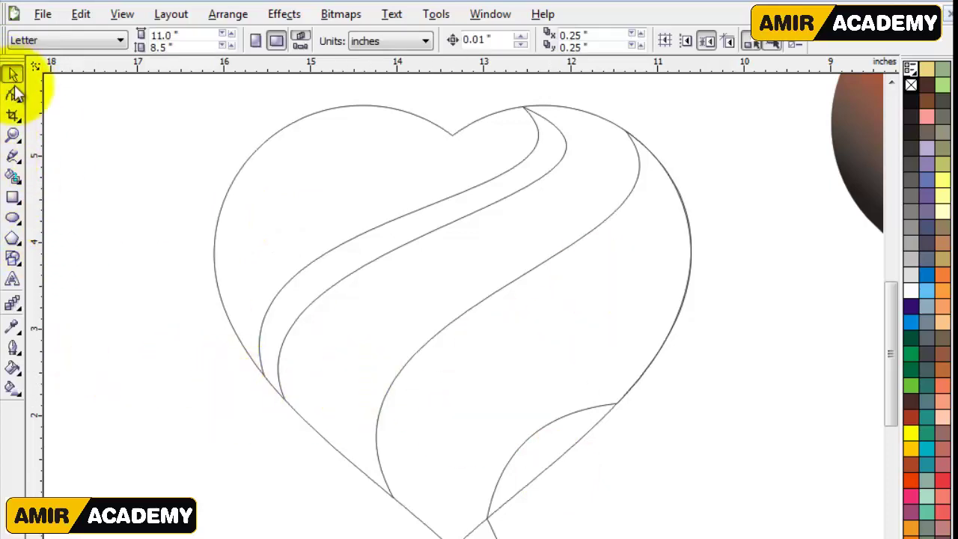
{"action": "left_click", "coordinate": [14, 158]}
{"action": "left_click", "coordinate": [632, 134]}
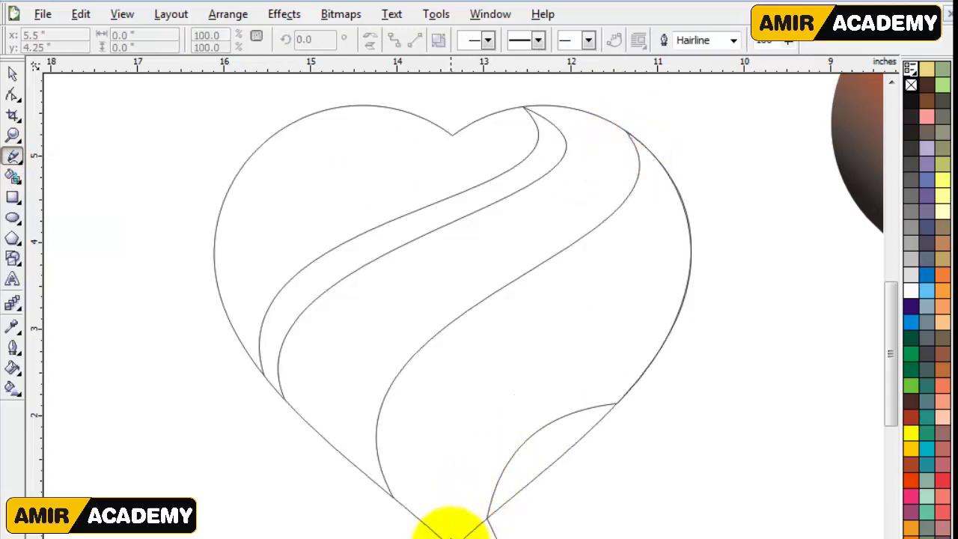
{"action": "left_click", "coordinate": [452, 533]}
- Convert the line to the tip into a curve and bend it into an S shape that follows the neighbouring curve
{"action": "left_click", "coordinate": [12, 95]}
{"action": "left_click_drag", "start_coordinate": [699, 94], "coordinate": [442, 536]}
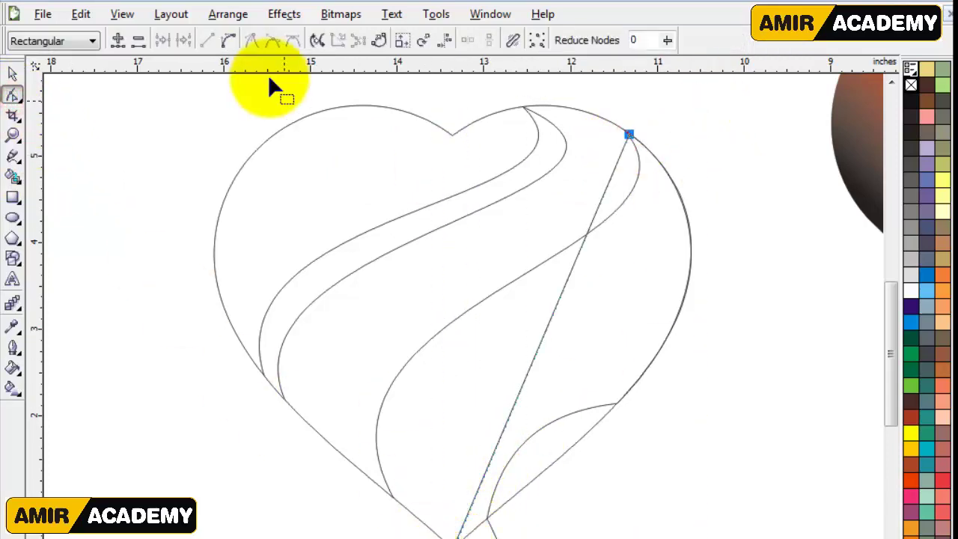
{"action": "left_click", "coordinate": [228, 40]}
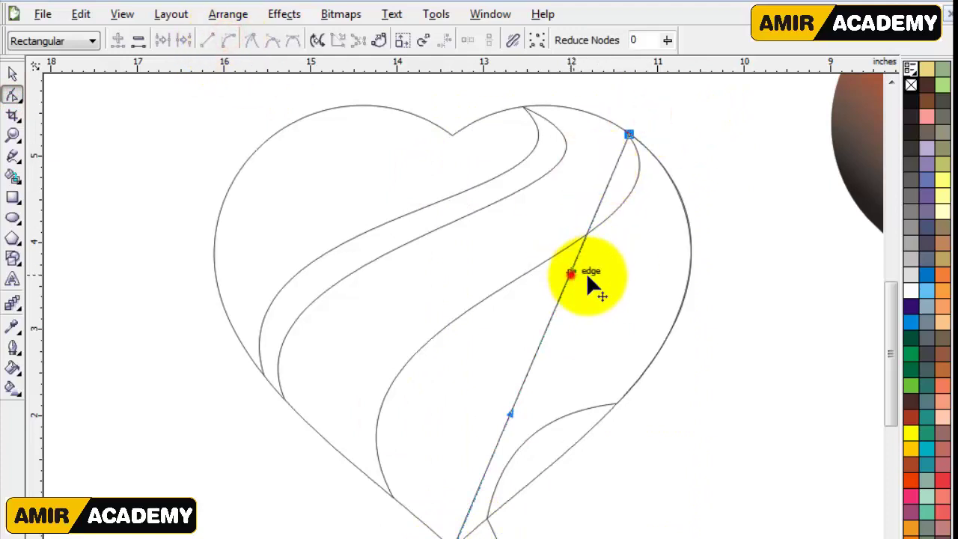
{"action": "left_click_drag", "start_coordinate": [588, 277], "coordinate": [722, 256]}
{"action": "left_click_drag", "start_coordinate": [508, 410], "coordinate": [348, 357]}
{"action": "left_click_drag", "start_coordinate": [730, 251], "coordinate": [791, 335]}
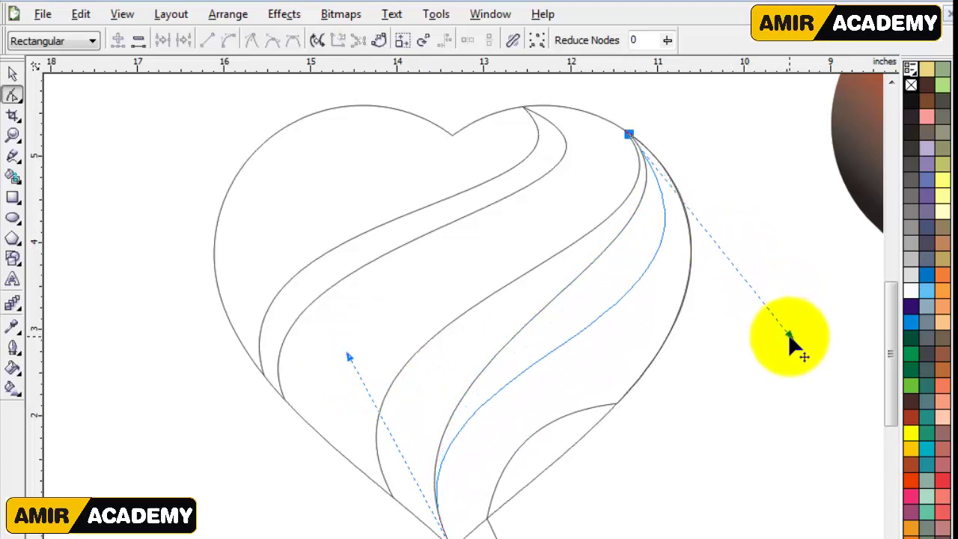
{"action": "left_click", "coordinate": [358, 363]}
{"action": "left_click", "coordinate": [462, 527]}
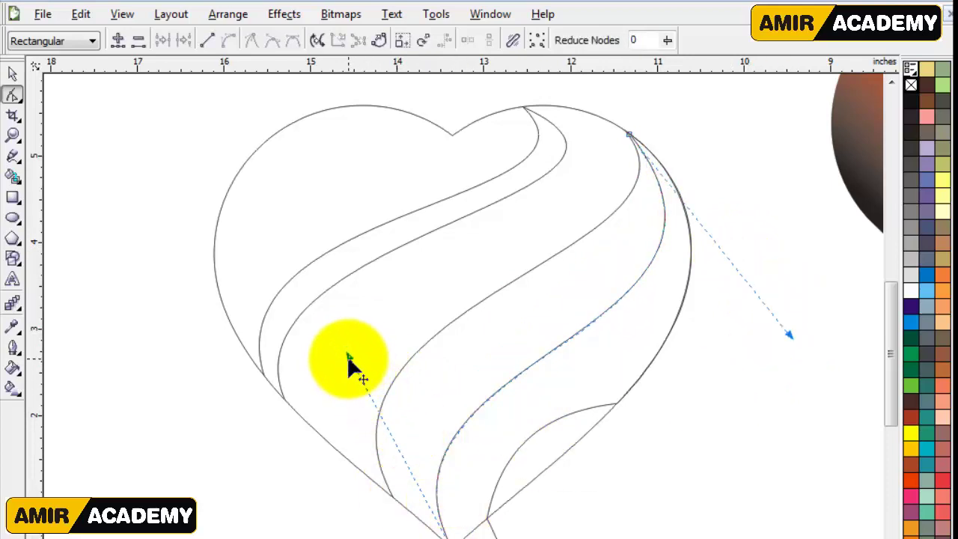
{"action": "left_click_drag", "start_coordinate": [348, 355], "coordinate": [367, 345]}
{"action": "left_click", "coordinate": [13, 73]}
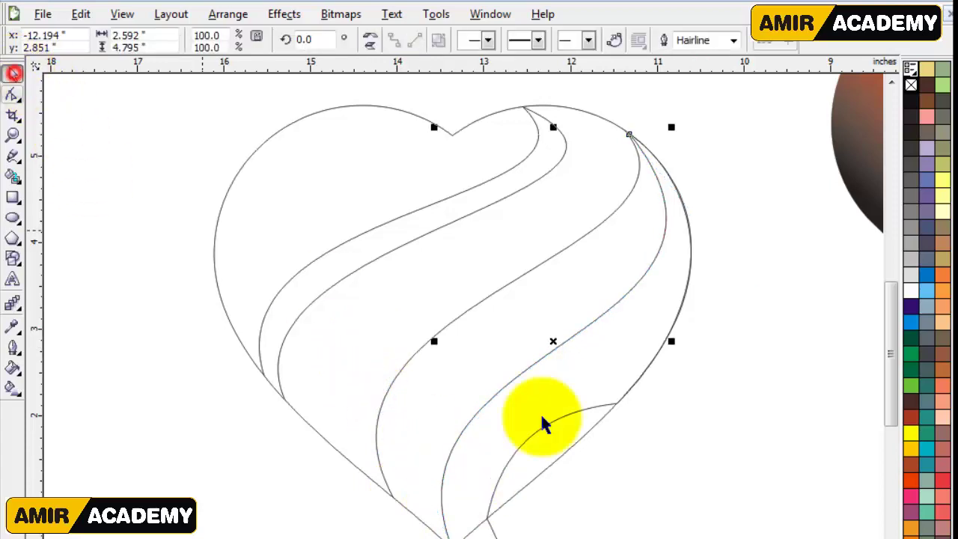
{"action": "left_click", "coordinate": [669, 479]}
{"action": "left_click_drag", "start_coordinate": [495, 526], "coordinate": [606, 510]}
{"action": "left_click", "coordinate": [731, 330]}
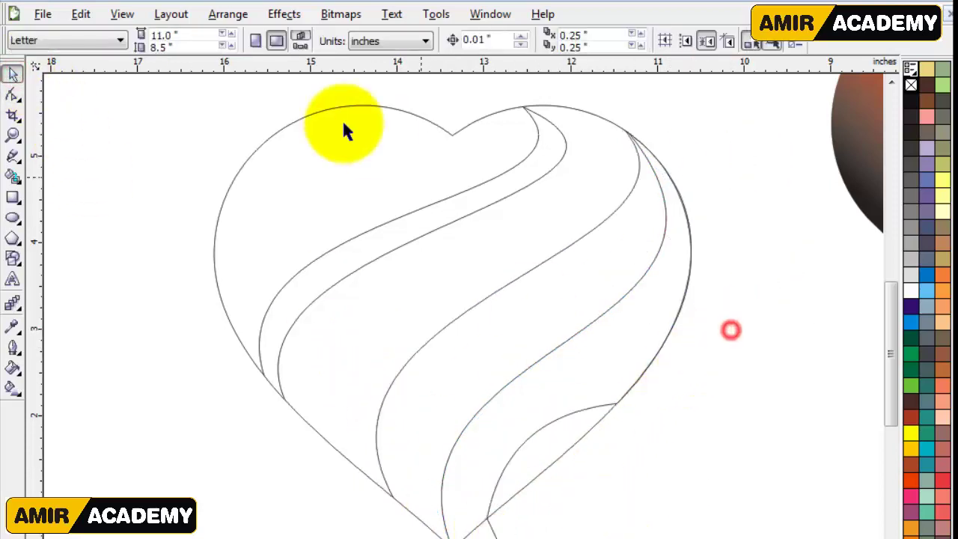
- Smart-fill every heart section except the narrow S-shaped band with red-brown
{"action": "left_click", "coordinate": [13, 178]}
{"action": "left_click", "coordinate": [325, 178]}
{"action": "left_click", "coordinate": [501, 240]}
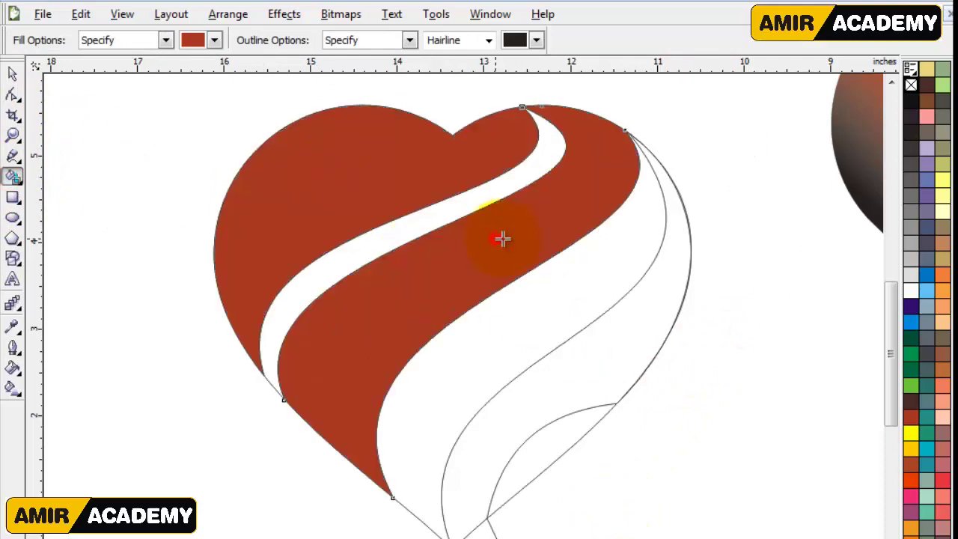
{"action": "left_click", "coordinate": [626, 337]}
{"action": "left_click", "coordinate": [541, 336]}
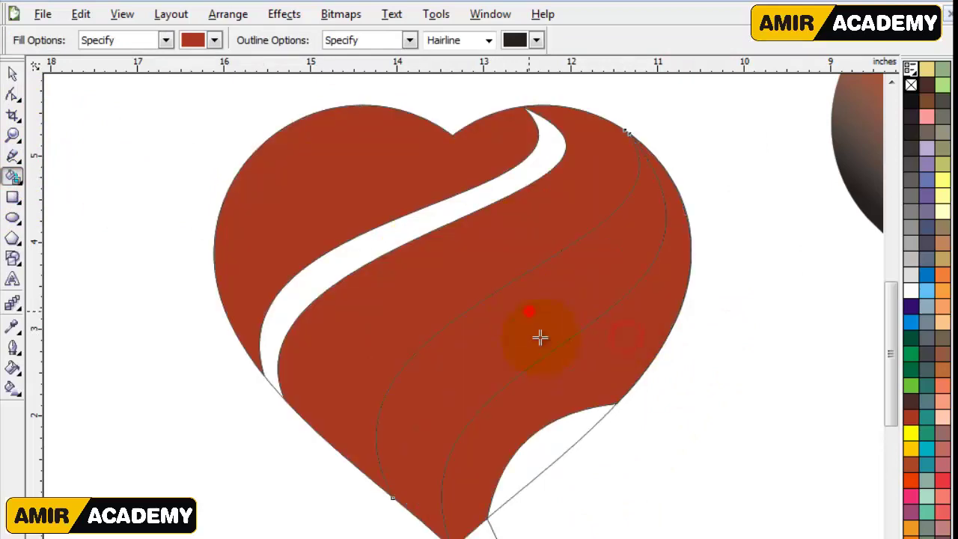
{"action": "left_click", "coordinate": [567, 439]}
- Recolor the small lower right section blue and the S-shaped stripe running to the tip golden yellow
{"action": "left_click", "coordinate": [13, 73]}
{"action": "left_click", "coordinate": [417, 295]}
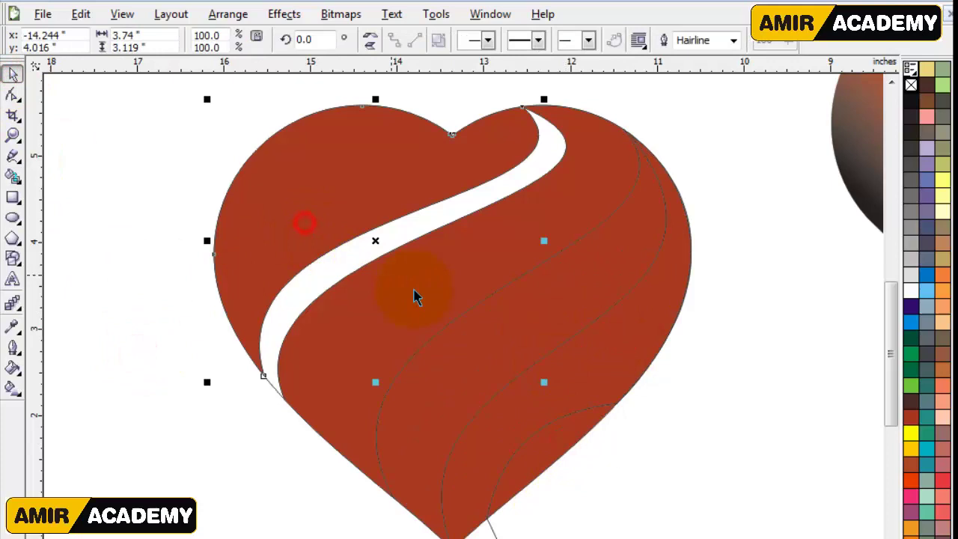
{"action": "left_click", "coordinate": [727, 367]}
{"action": "left_click", "coordinate": [562, 435]}
{"action": "left_click", "coordinate": [924, 317]}
{"action": "left_click", "coordinate": [497, 339]}
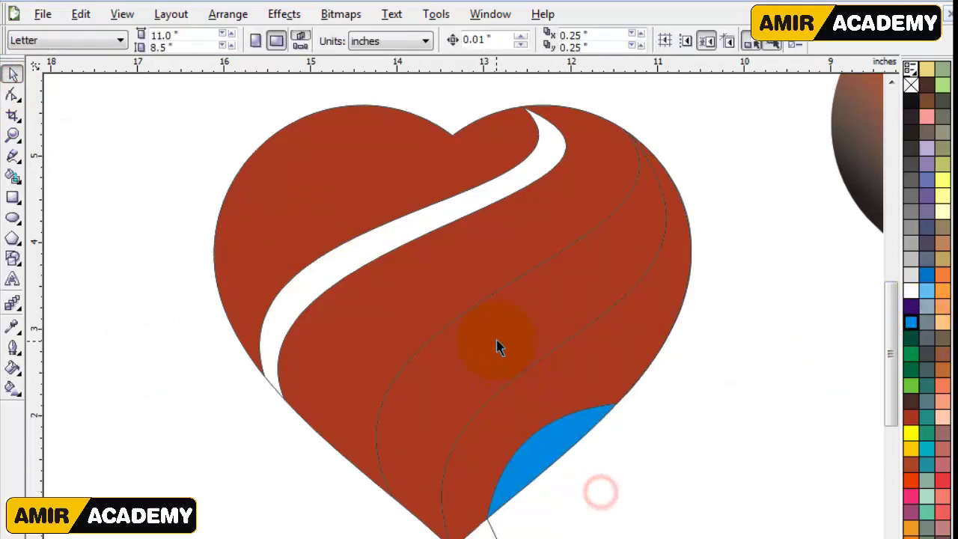
{"action": "left_click", "coordinate": [911, 448]}
{"action": "left_click", "coordinate": [717, 449]}
- Recolor the wide stripe between the narrow white band and the golden yellow stripe dark green
{"action": "left_click", "coordinate": [437, 283]}
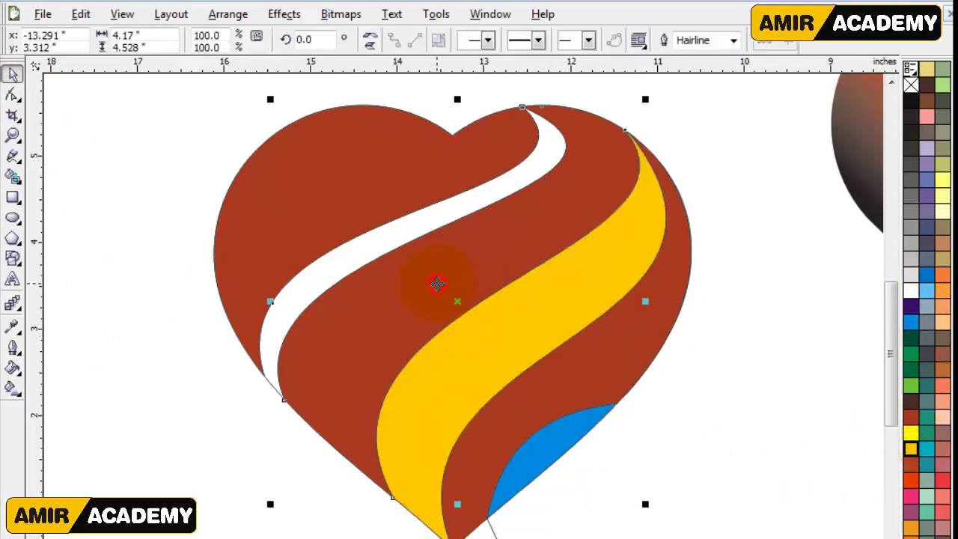
{"action": "left_click", "coordinate": [546, 222]}
{"action": "left_click", "coordinate": [909, 375]}
{"action": "left_click", "coordinate": [662, 409]}
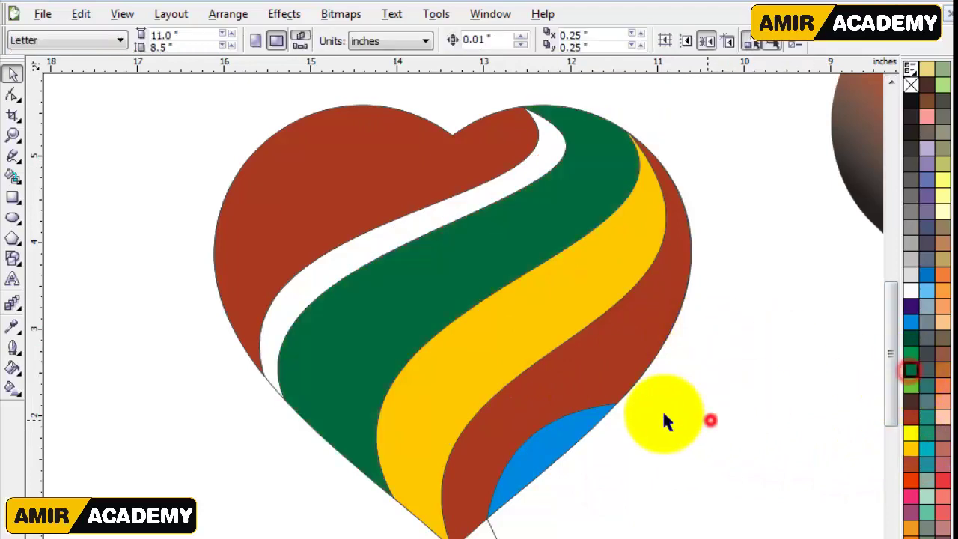
- Smart-fill the narrow S-shaped band between the red-brown section and the dark green stripe, and color it white
{"action": "left_click", "coordinate": [395, 224]}
{"action": "left_click", "coordinate": [402, 234]}
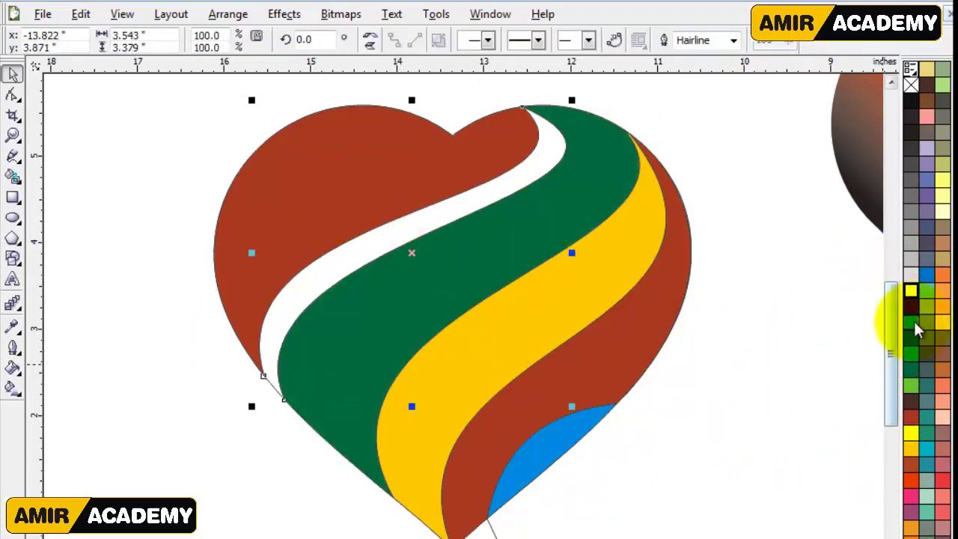
{"action": "left_click", "coordinate": [12, 177]}
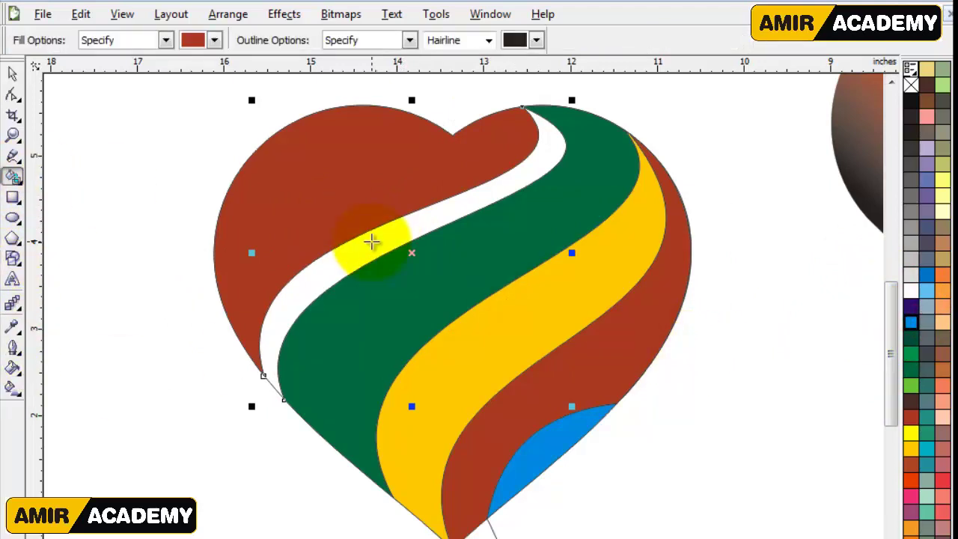
{"action": "left_click", "coordinate": [372, 242]}
{"action": "left_click", "coordinate": [12, 73]}
{"action": "left_click", "coordinate": [911, 289]}
{"action": "left_click", "coordinate": [789, 428]}
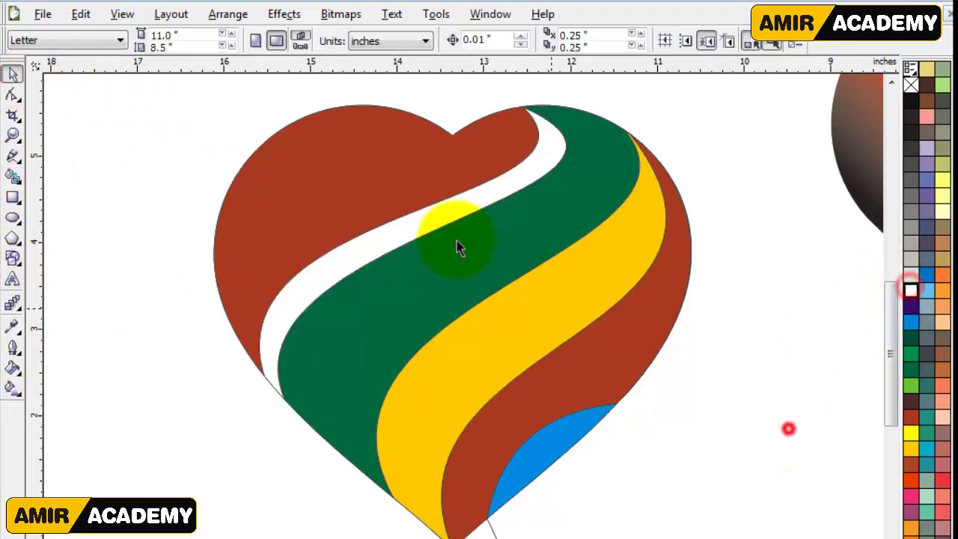
- Move all the filled heart sections off the line drawing and delete the leftover outline curves
{"action": "left_click", "coordinate": [438, 218]}
{"action": "left_click", "coordinate": [597, 367], "text": "shift"}
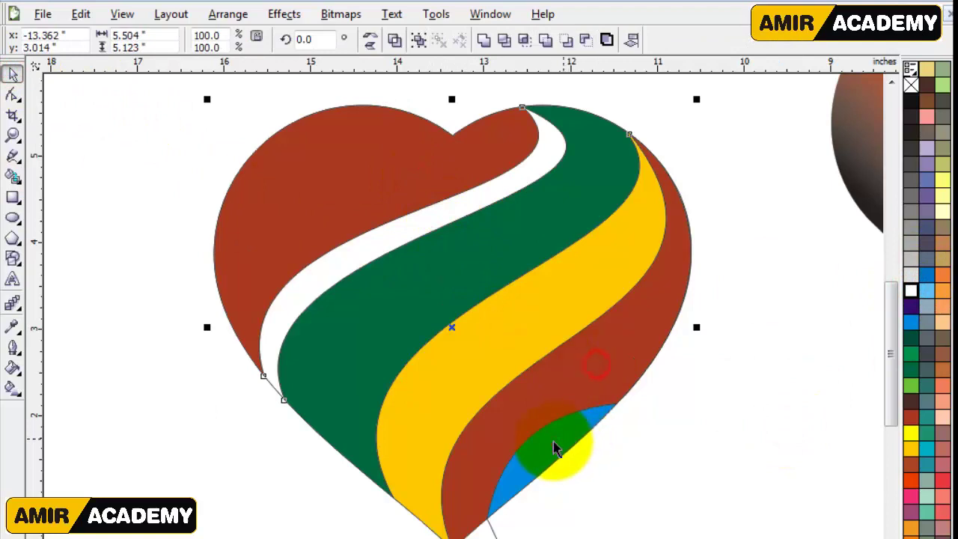
{"action": "left_click", "coordinate": [552, 444], "text": "shift"}
{"action": "scroll", "coordinate": [552, 444], "scroll_direction": "down", "scroll_amount": 2}
{"action": "left_click_drag", "start_coordinate": [494, 319], "coordinate": [346, 317]}
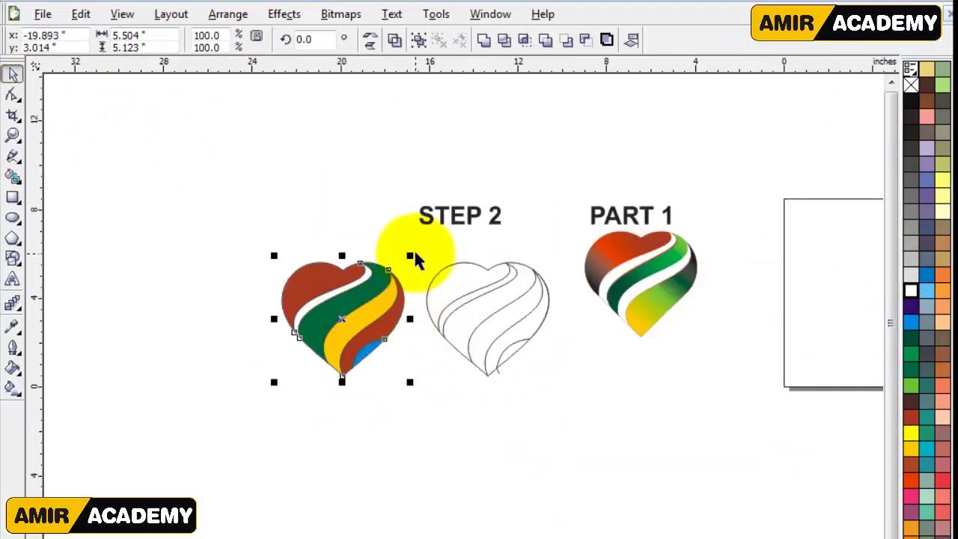
{"action": "left_click_drag", "start_coordinate": [417, 236], "coordinate": [565, 399]}
{"action": "key", "text": "Delete"}
- Place the filled heart directly beneath the STEP 2 heading
{"action": "left_click_drag", "start_coordinate": [242, 247], "coordinate": [466, 294]}
{"action": "scroll", "coordinate": [462, 287], "scroll_direction": "up", "scroll_amount": 3}
{"action": "left_click", "coordinate": [462, 287]}
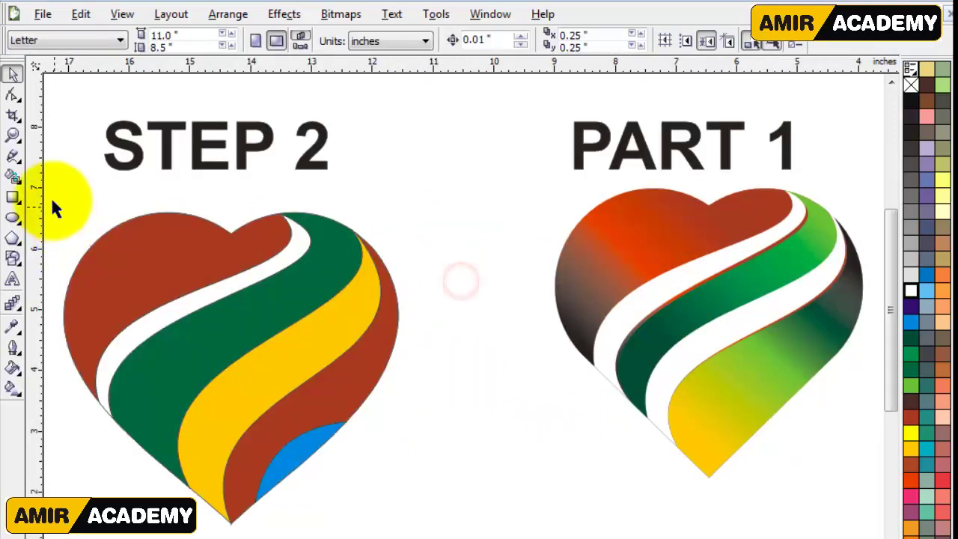
{"action": "left_click_drag", "start_coordinate": [53, 198], "coordinate": [395, 529]}
{"action": "left_click_drag", "start_coordinate": [297, 344], "coordinate": [312, 314]}
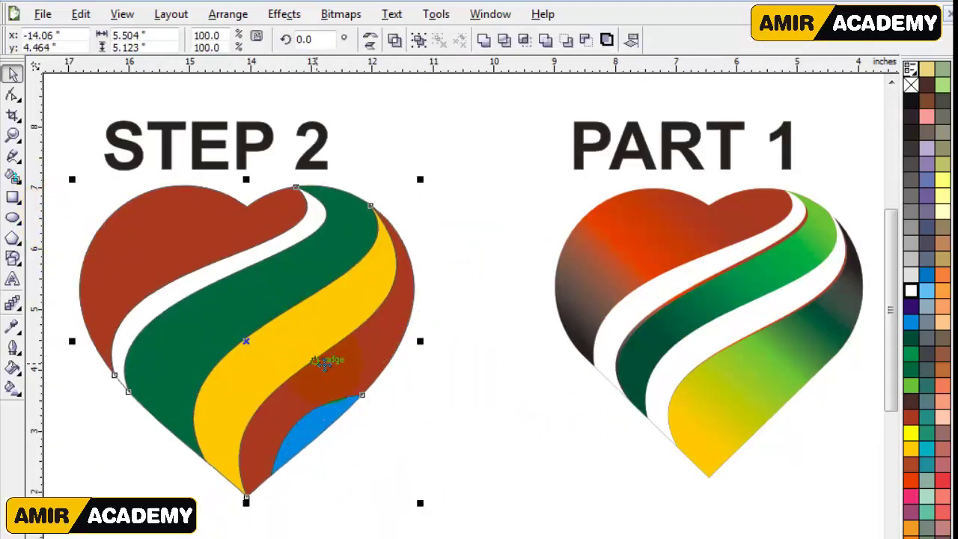
- Move the STEP 2 heading and its heart together closer to the PART 1 heart
{"action": "left_click_drag", "start_coordinate": [64, 85], "coordinate": [408, 465]}
{"action": "left_click_drag", "start_coordinate": [284, 307], "coordinate": [432, 322]}
{"action": "key", "text": "ctrl+z"}
{"action": "left_click", "coordinate": [460, 201]}
{"action": "left_click_drag", "start_coordinate": [528, 88], "coordinate": [72, 527]}
{"action": "left_click_drag", "start_coordinate": [275, 257], "coordinate": [396, 257]}
- Remove the outline from all sections of the STEP 2 heart
{"action": "key", "text": "F3"}
{"action": "key", "text": "z"}
{"action": "mouse_move", "coordinate": [157, 158]}
{"action": "left_mouse_down"}
{"action": "mouse_move", "coordinate": [737, 474]}
{"action": "mouse_move", "coordinate": [157, 159]}
{"action": "left_mouse_up"}
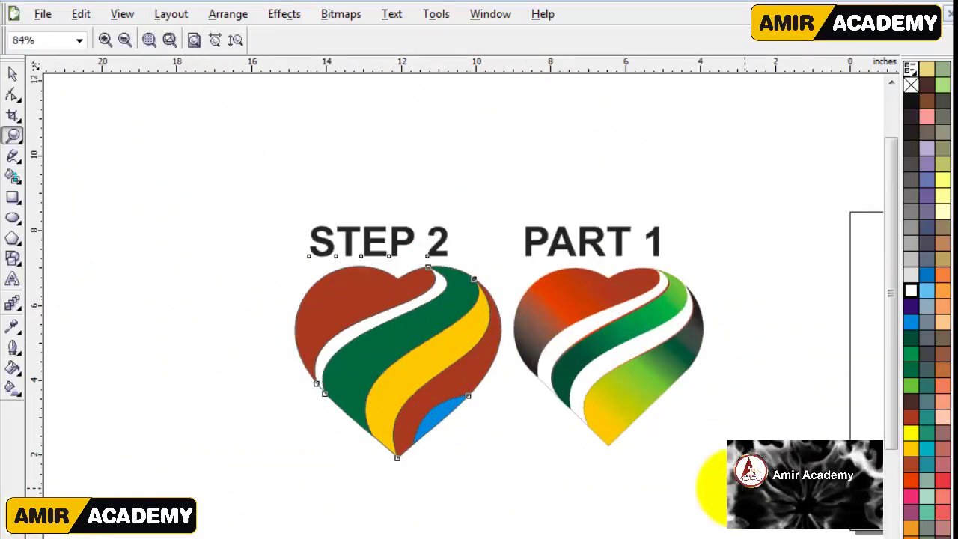
{"action": "left_click_drag", "start_coordinate": [767, 480], "coordinate": [182, 161]}
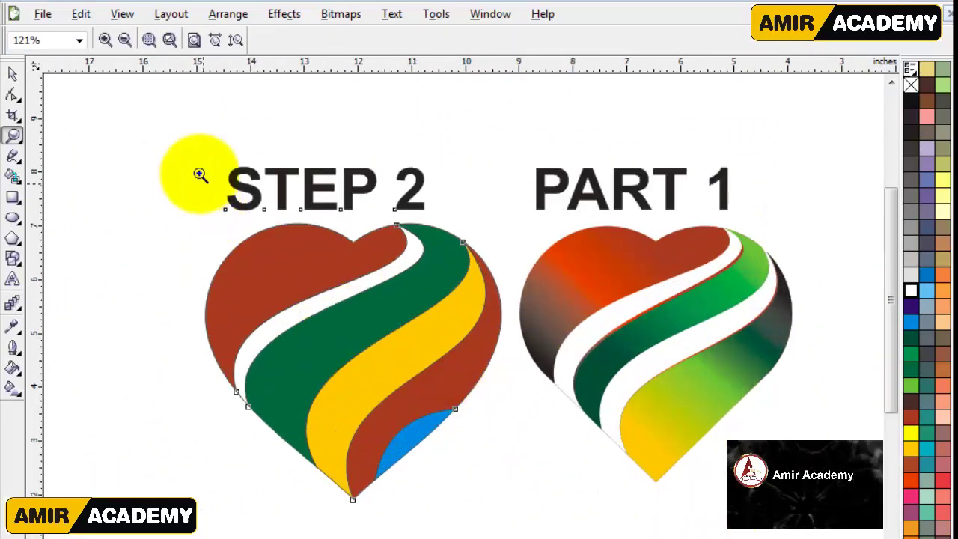
{"action": "left_click_drag", "start_coordinate": [890, 233], "coordinate": [889, 268]}
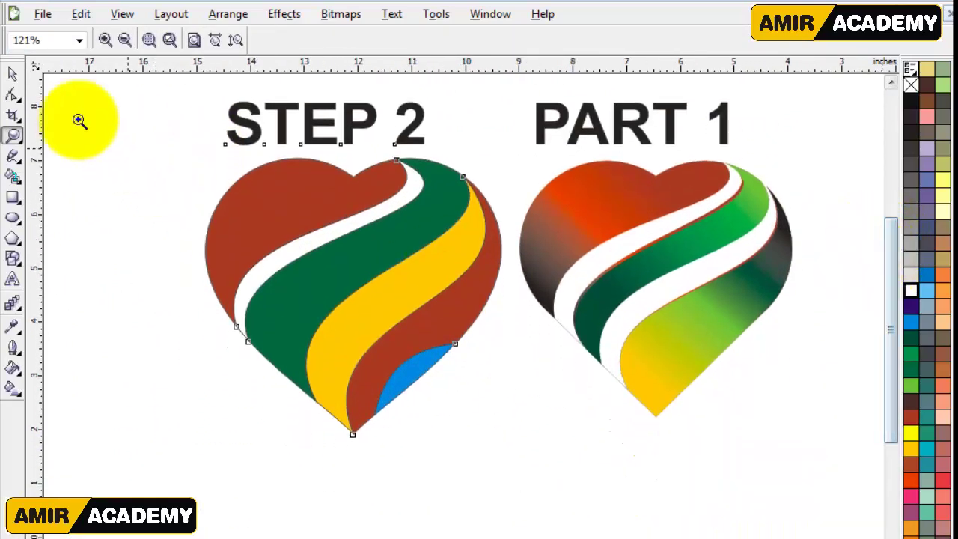
{"action": "left_click", "coordinate": [13, 73]}
{"action": "left_click", "coordinate": [107, 317]}
{"action": "left_click_drag", "start_coordinate": [150, 137], "coordinate": [549, 495]}
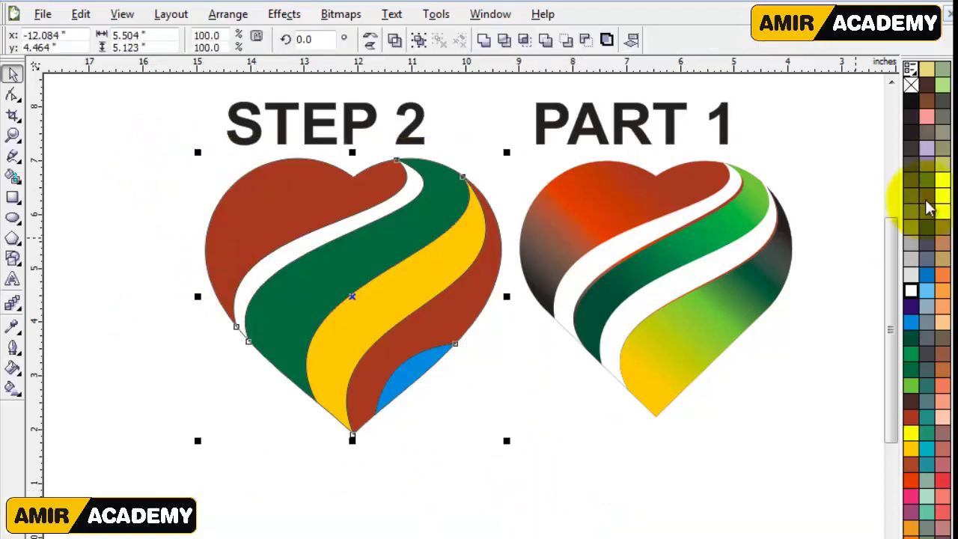
{"action": "right_click", "coordinate": [911, 86]}
{"action": "left_click", "coordinate": [204, 485]}
- Apply a linear gradient from dark purple at the outer edge to blue at the inner edge of the upper left section
{"action": "left_click", "coordinate": [231, 290]}
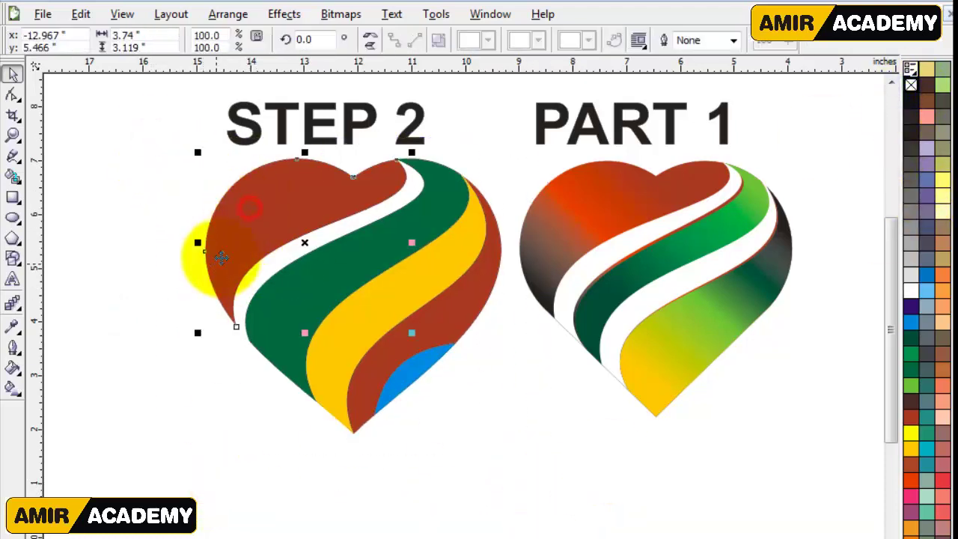
{"action": "left_click", "coordinate": [13, 388]}
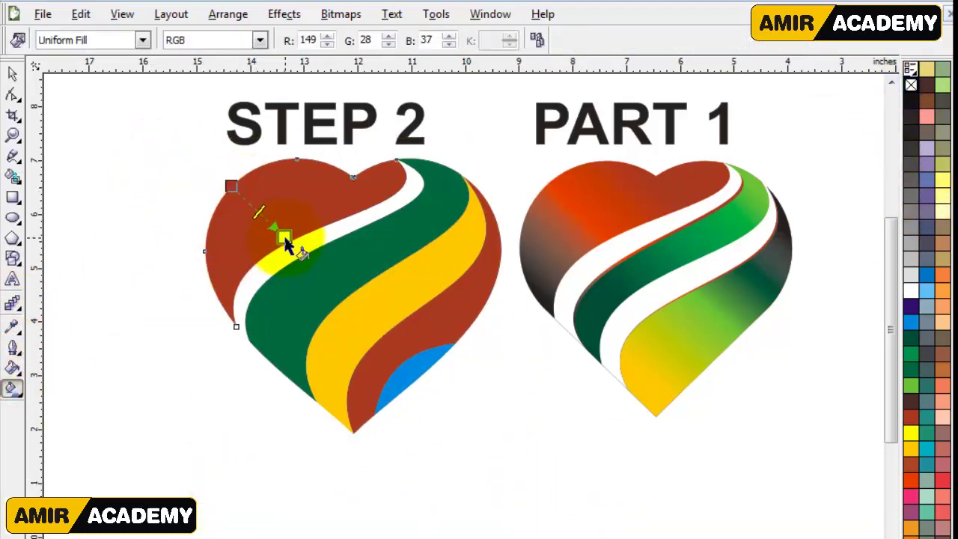
{"action": "left_click_drag", "start_coordinate": [286, 239], "coordinate": [285, 239]}
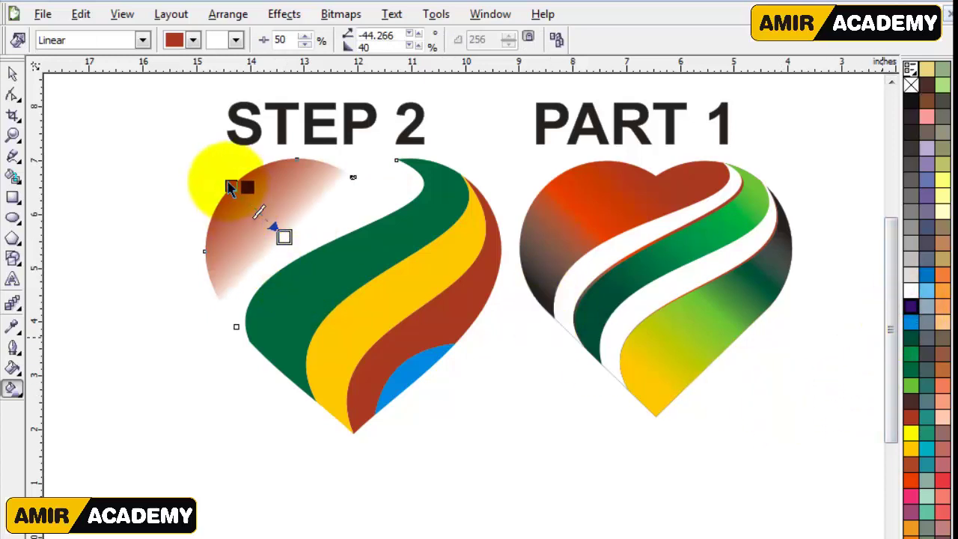
{"action": "left_click", "coordinate": [911, 305]}
{"action": "left_click_drag", "start_coordinate": [911, 322], "coordinate": [284, 238]}
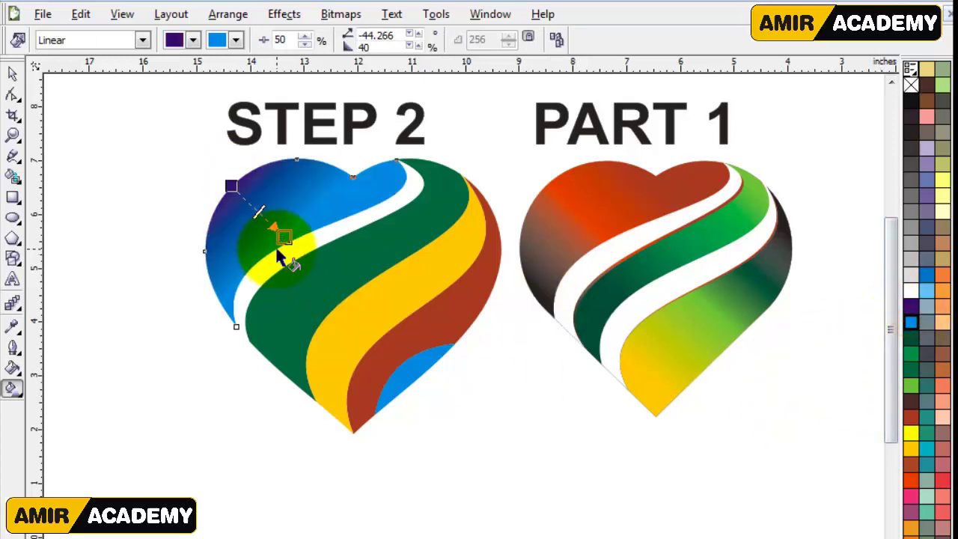
- Adjust both ends of the purple-to-blue gradient so dark purple covers more of the outer edge and the blend follows the white band
{"action": "scroll", "coordinate": [299, 235], "scroll_direction": "up", "scroll_amount": 2}
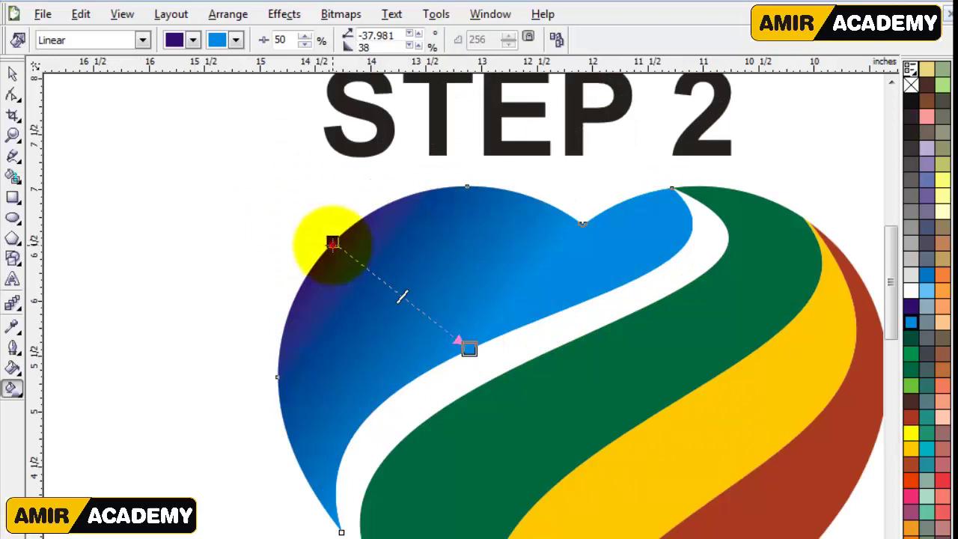
{"action": "left_click_drag", "start_coordinate": [332, 242], "coordinate": [375, 267]}
{"action": "left_click_drag", "start_coordinate": [469, 348], "coordinate": [467, 373]}
{"action": "left_click", "coordinate": [12, 74]}
{"action": "scroll", "coordinate": [316, 270], "scroll_direction": "down", "scroll_amount": 1}
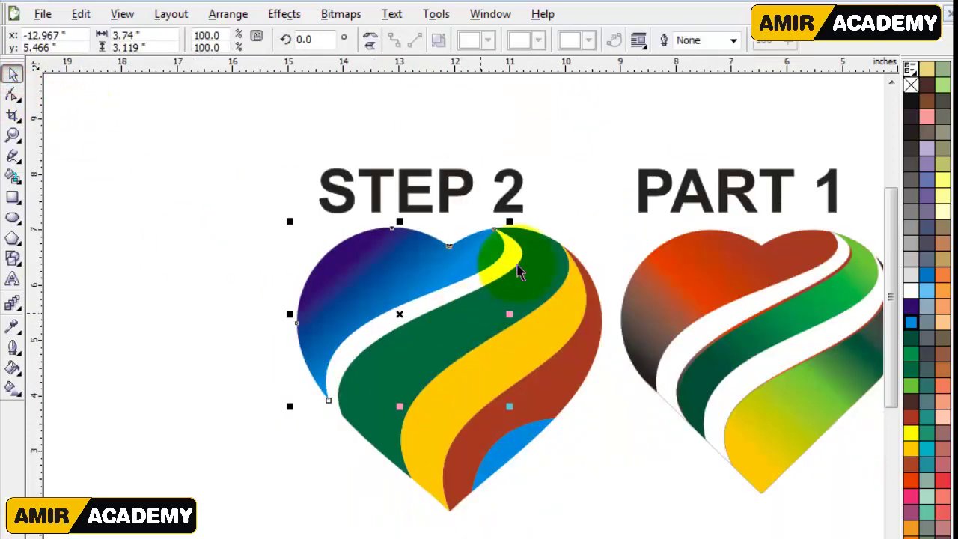
{"action": "left_click", "coordinate": [605, 215]}
{"action": "left_click", "coordinate": [500, 316]}
{"action": "left_click", "coordinate": [297, 469]}
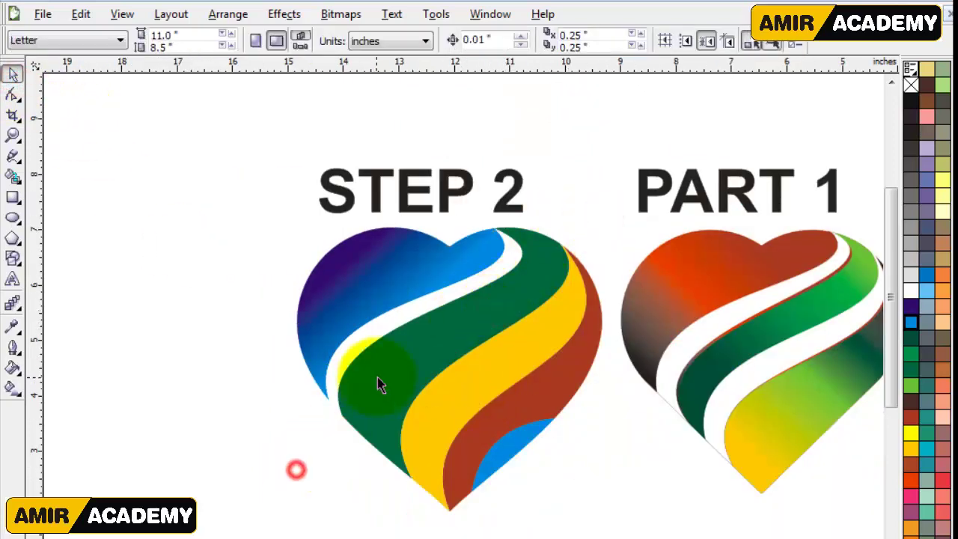
- Apply a linear gradient along the dark green stripe, from orange at its lower end to deep yellow at its upper end
{"action": "left_click", "coordinate": [379, 385]}
{"action": "left_click", "coordinate": [12, 388]}
{"action": "left_click_drag", "start_coordinate": [350, 424], "coordinate": [544, 259]}
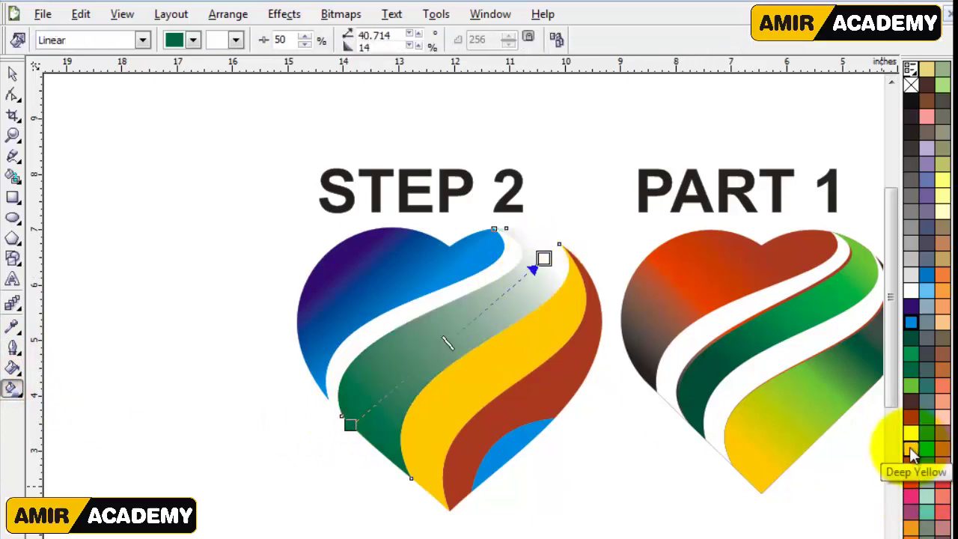
{"action": "left_click_drag", "start_coordinate": [482, 364], "coordinate": [350, 424]}
{"action": "left_click_drag", "start_coordinate": [908, 450], "coordinate": [544, 258]}
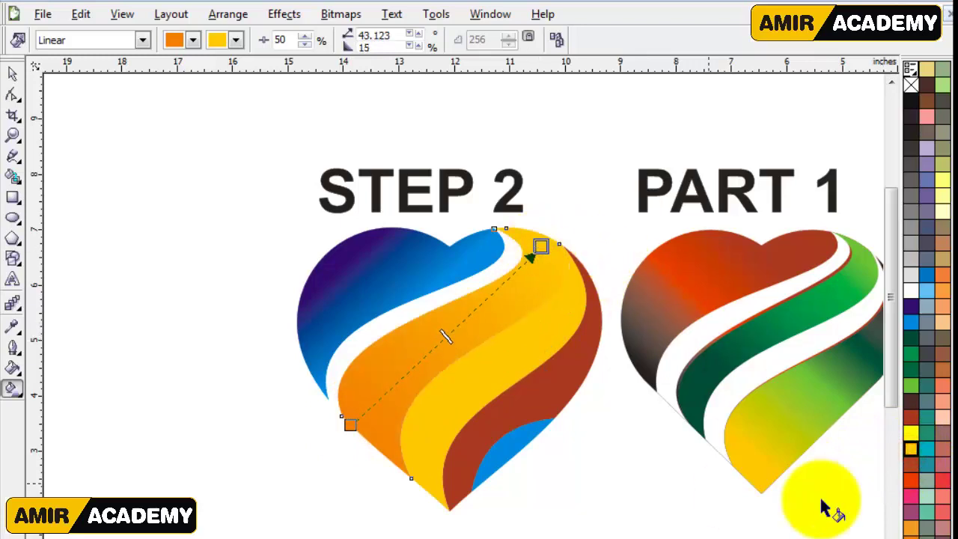
- Add intermediate deep yellow stops to the orange stripe's gradient and shift them so yellow covers the upper part
{"action": "left_click_drag", "start_coordinate": [912, 449], "coordinate": [501, 284]}
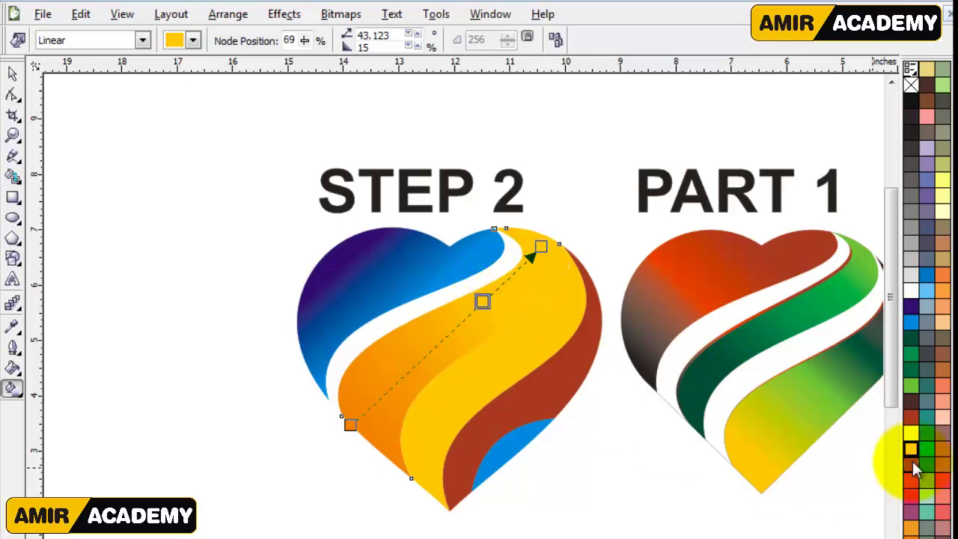
{"action": "left_click_drag", "start_coordinate": [396, 390], "coordinate": [394, 384]}
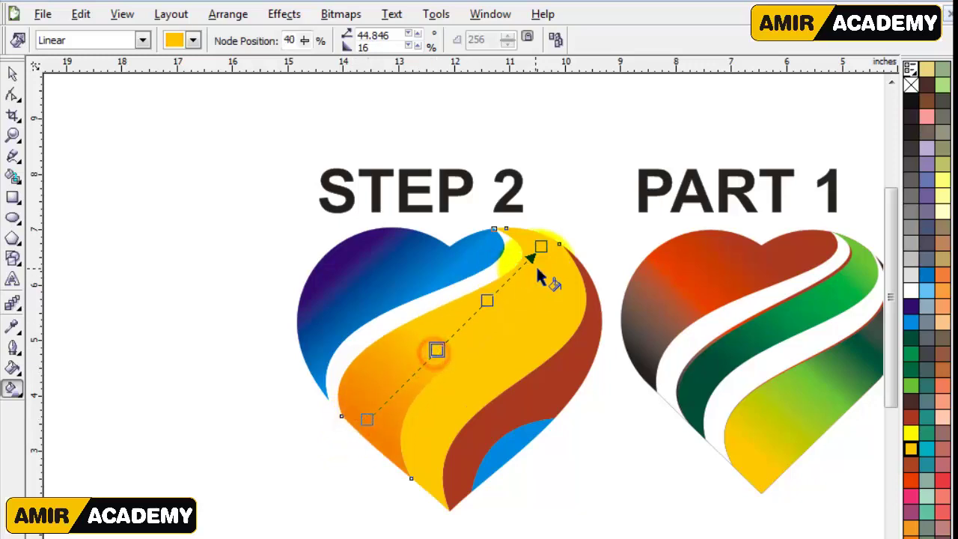
{"action": "left_click", "coordinate": [12, 74]}
{"action": "left_click", "coordinate": [94, 388]}
- Copy only the fill property of the orange-to-yellow stripe onto the adjacent golden yellow stripe
{"action": "left_click", "coordinate": [397, 403]}
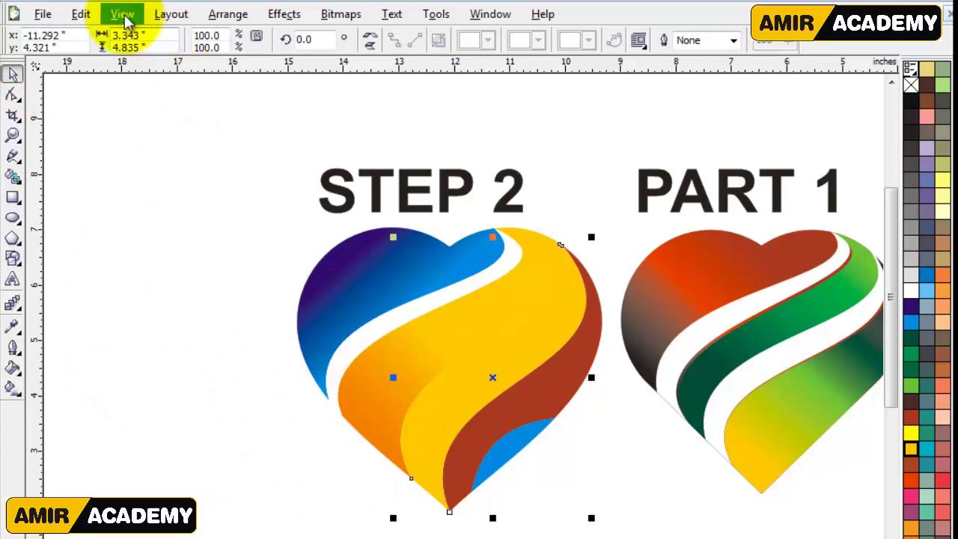
{"action": "left_click", "coordinate": [122, 14]}
{"action": "mouse_move", "coordinate": [79, 21]}
{"action": "left_click", "coordinate": [135, 238]}
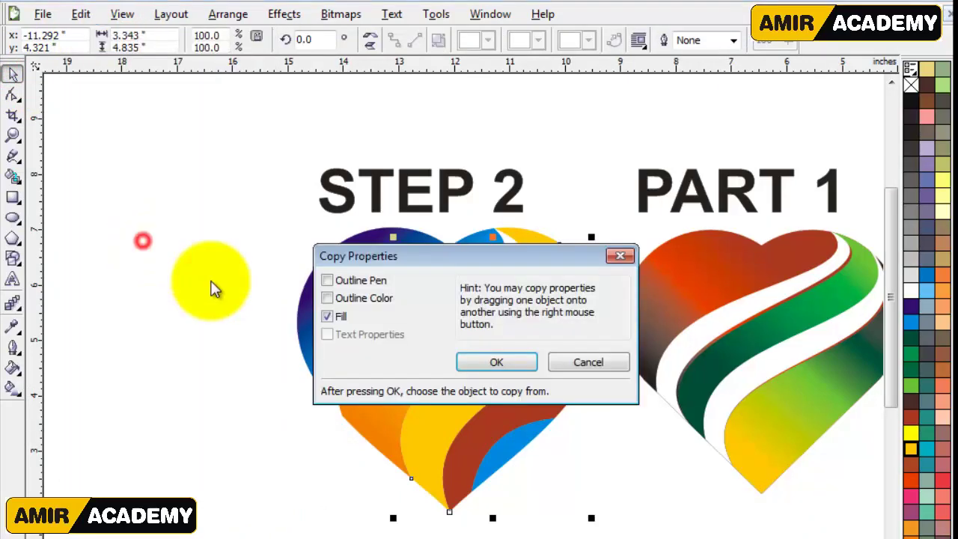
{"action": "left_click", "coordinate": [497, 363]}
{"action": "left_click", "coordinate": [438, 411]}
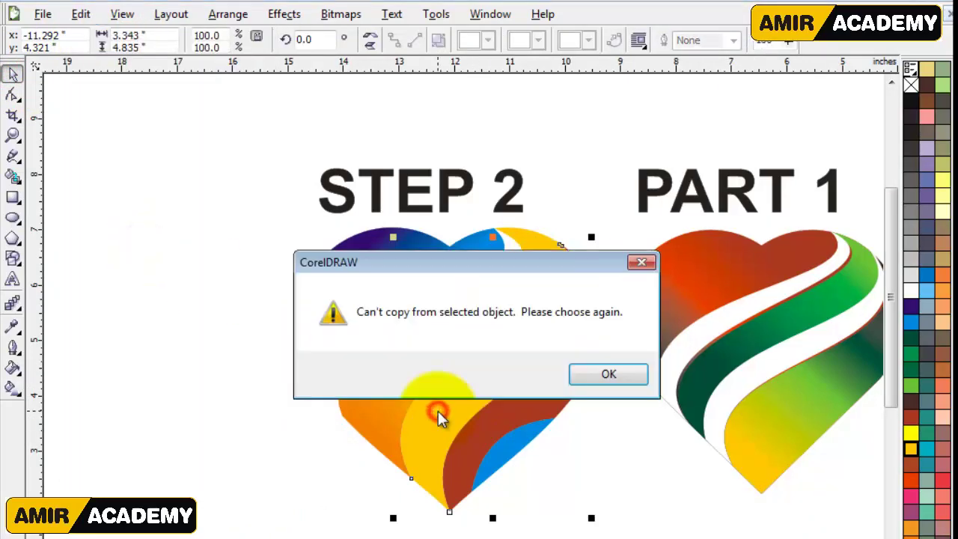
{"action": "key", "text": "Return"}
{"action": "left_click", "coordinate": [377, 385]}
{"action": "left_click", "coordinate": [287, 445]}
{"action": "left_click", "coordinate": [442, 411]}
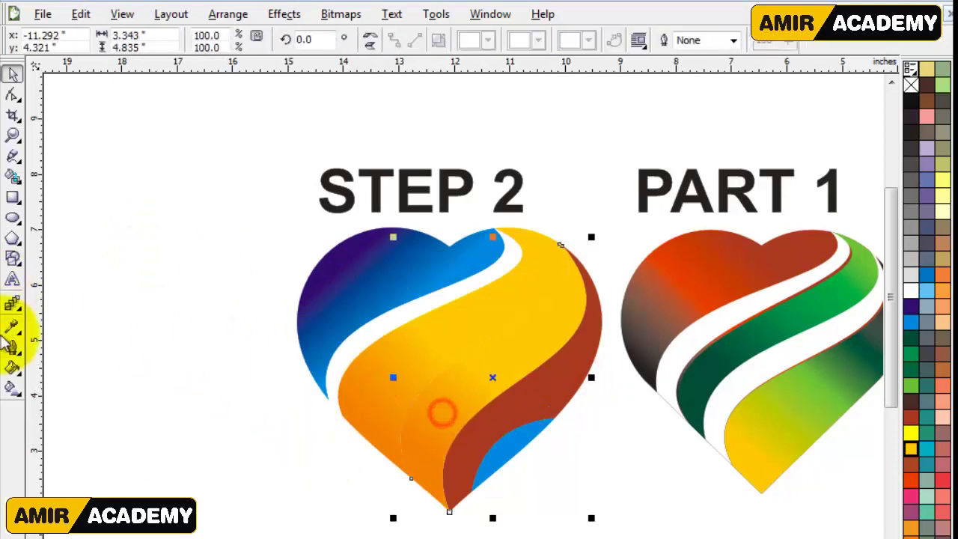
- Reverse the second stripe's gradient so orange lies at the upper end and yellow at the tip, and adjust its ends for a smooth blend
{"action": "left_click", "coordinate": [13, 388]}
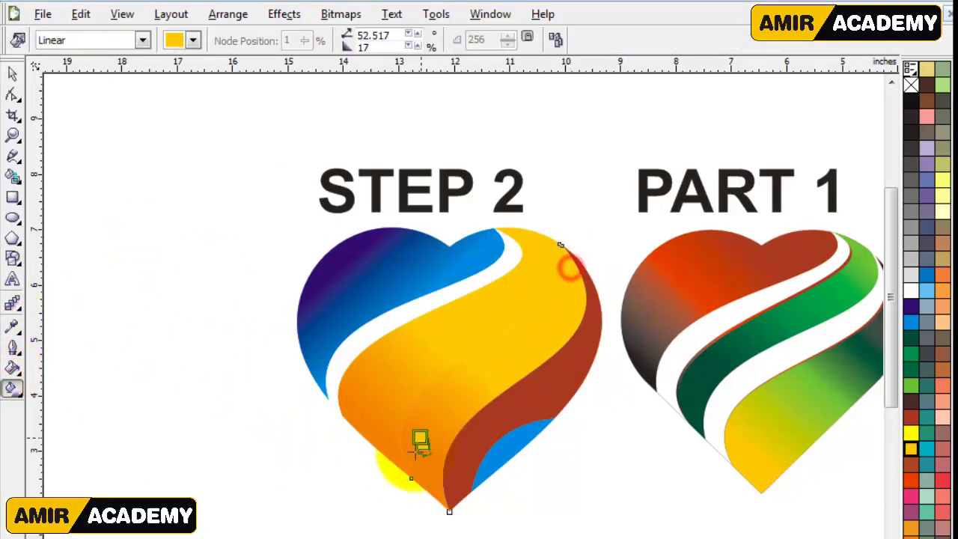
{"action": "left_click_drag", "start_coordinate": [412, 492], "coordinate": [412, 492]}
{"action": "left_click_drag", "start_coordinate": [576, 283], "coordinate": [570, 286]}
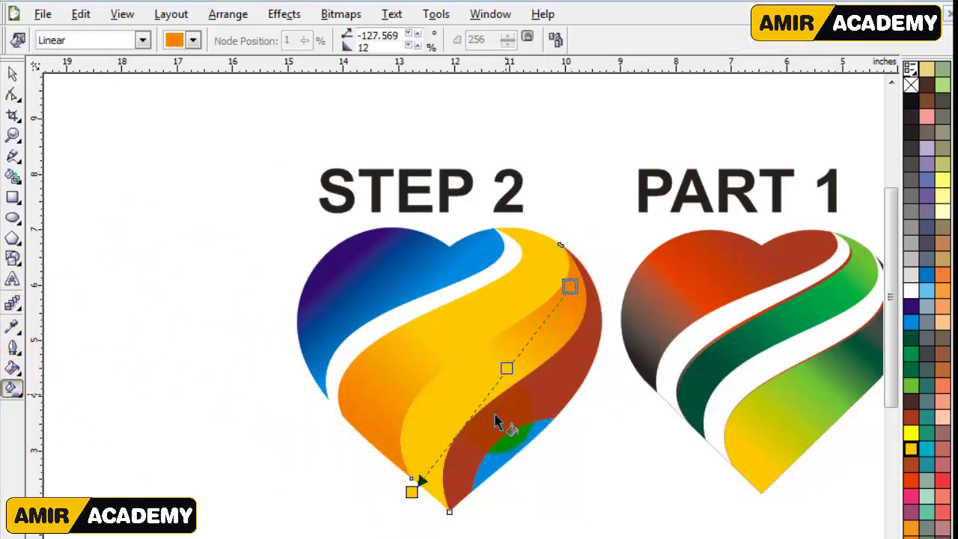
{"action": "left_click_drag", "start_coordinate": [416, 489], "coordinate": [425, 439]}
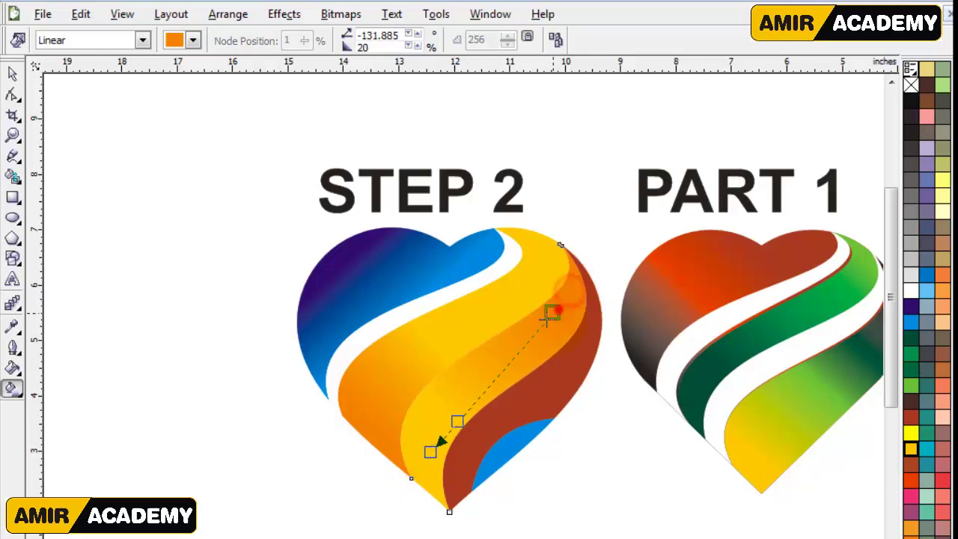
{"action": "left_click", "coordinate": [12, 74]}
{"action": "left_click", "coordinate": [644, 491]}
- Apply a linear gradient to the small blue lower right section, dark purple along the outer edge and light blue along the inner curve
{"action": "left_click", "coordinate": [612, 315]}
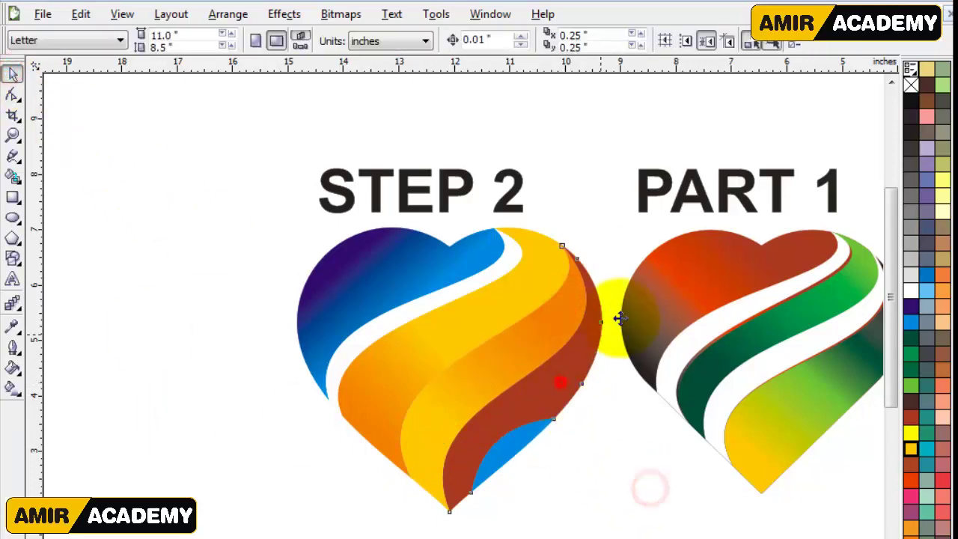
{"action": "left_click", "coordinate": [537, 451]}
{"action": "left_click", "coordinate": [571, 474]}
{"action": "left_click", "coordinate": [518, 453]}
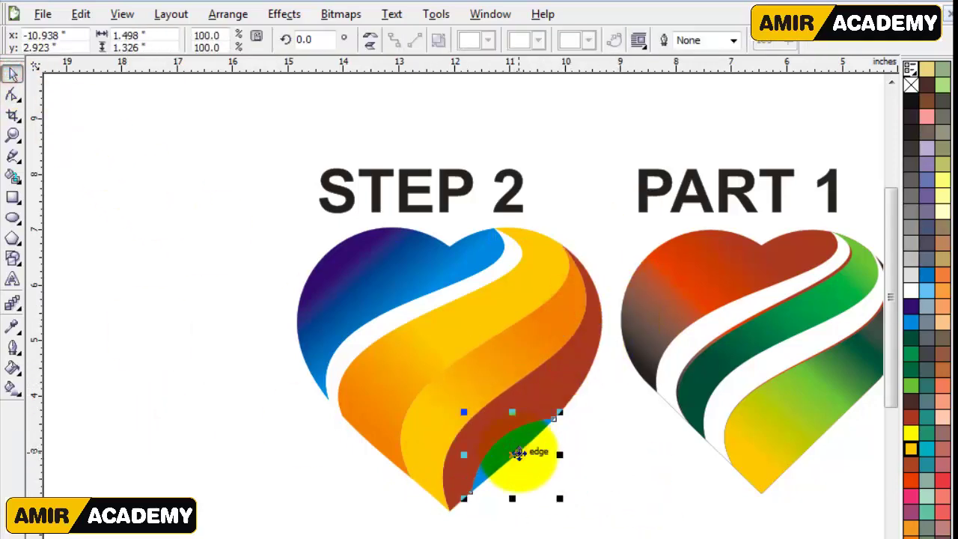
{"action": "scroll", "coordinate": [518, 453], "scroll_direction": "up", "scroll_amount": 2}
{"action": "left_click", "coordinate": [12, 388]}
{"action": "left_click", "coordinate": [451, 336]}
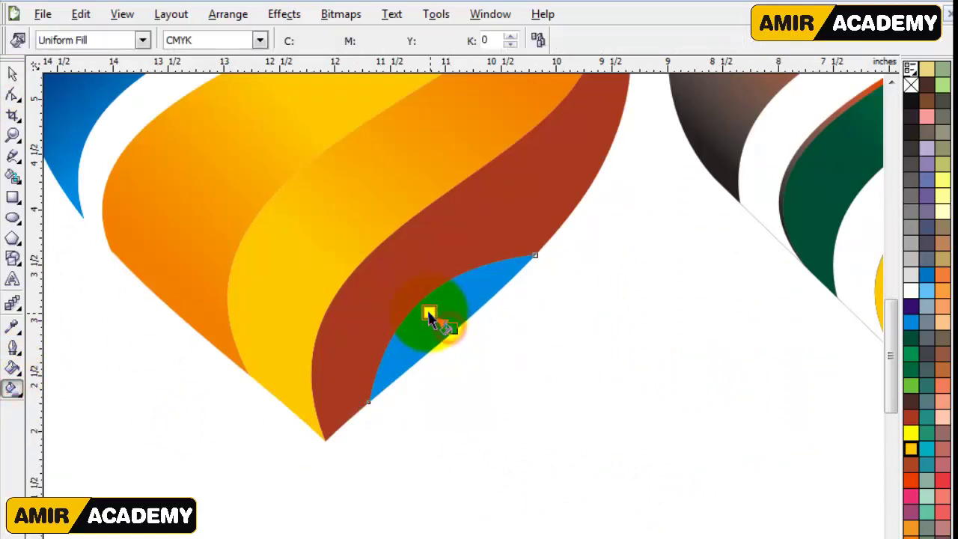
{"action": "left_click_drag", "start_coordinate": [429, 314], "coordinate": [425, 310]}
{"action": "left_click_drag", "start_coordinate": [913, 310], "coordinate": [450, 329]}
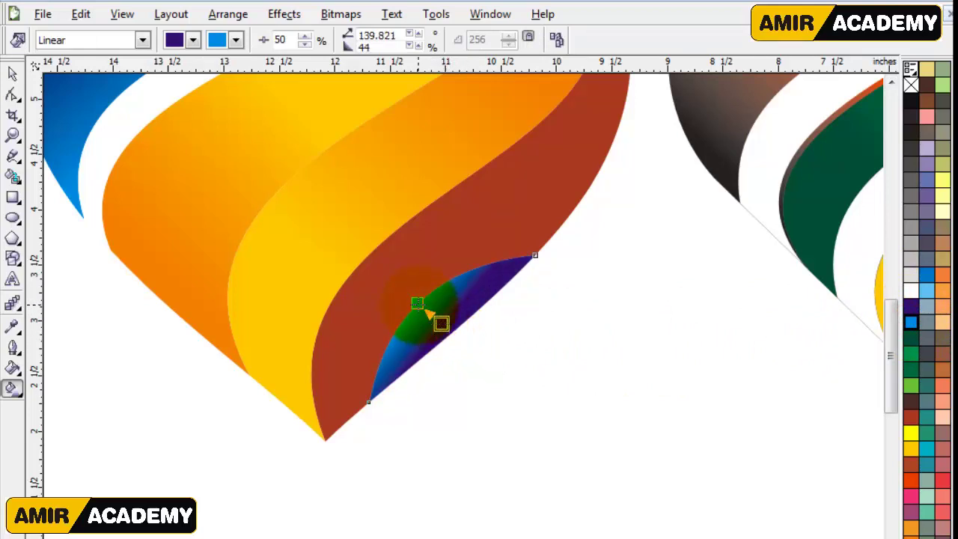
{"action": "left_click_drag", "start_coordinate": [927, 291], "coordinate": [417, 307]}
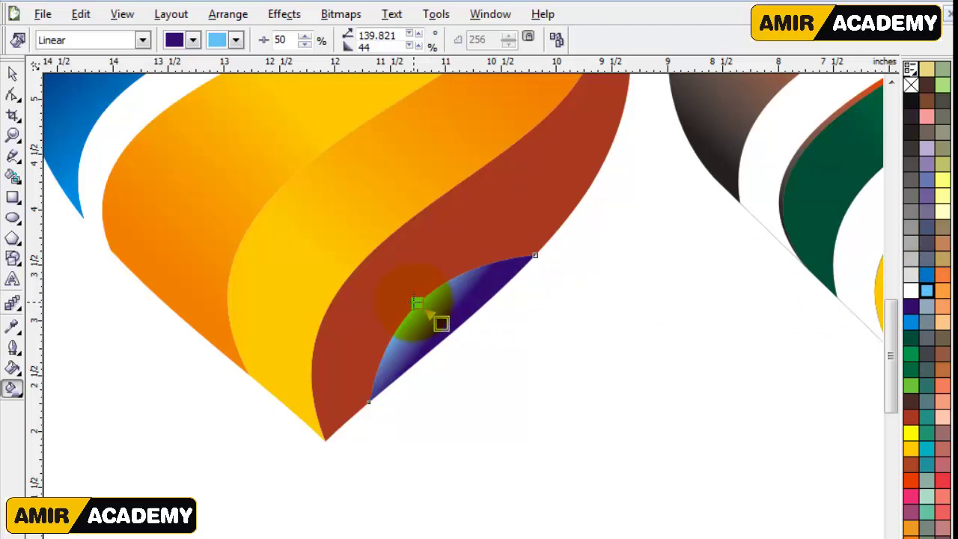
{"action": "left_click", "coordinate": [11, 75]}
{"action": "left_click", "coordinate": [585, 347]}
- Apply a linear gradient to the brownish-red stripe, light green at the upper end and dark green at the lower tip
{"action": "left_click", "coordinate": [558, 193]}
{"action": "scroll", "coordinate": [556, 193], "scroll_direction": "down", "scroll_amount": 1}
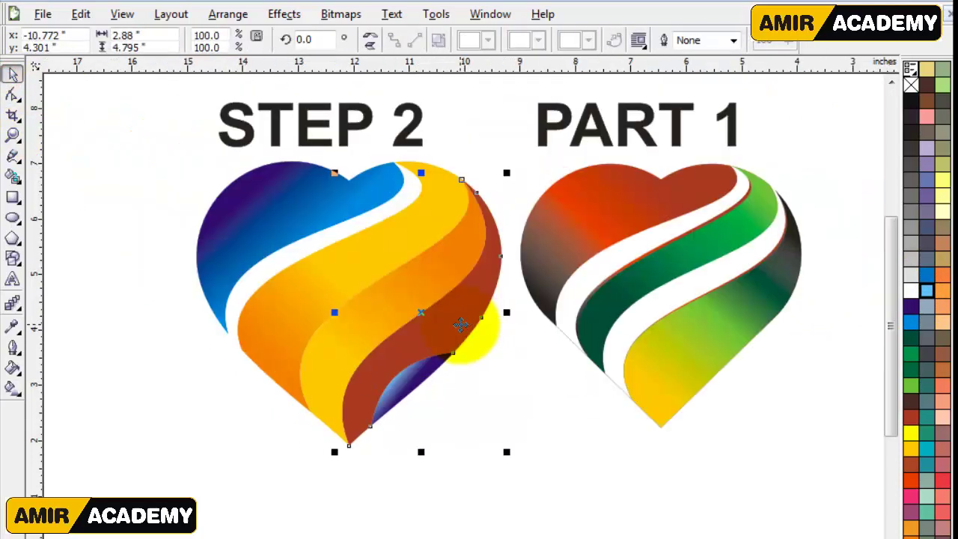
{"action": "left_click", "coordinate": [12, 388]}
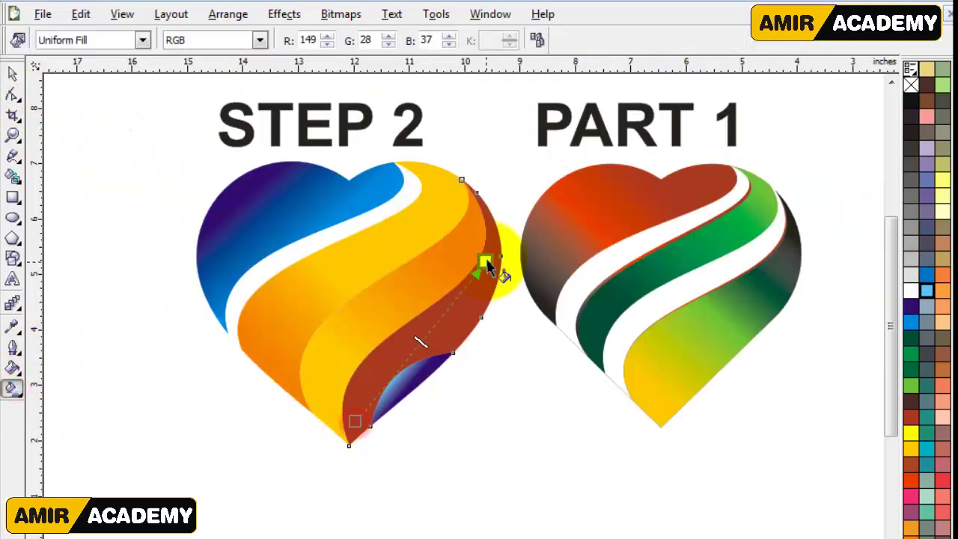
{"action": "left_click_drag", "start_coordinate": [486, 267], "coordinate": [488, 252]}
{"action": "left_click_drag", "start_coordinate": [911, 385], "coordinate": [487, 254]}
{"action": "left_click_drag", "start_coordinate": [911, 337], "coordinate": [364, 408]}
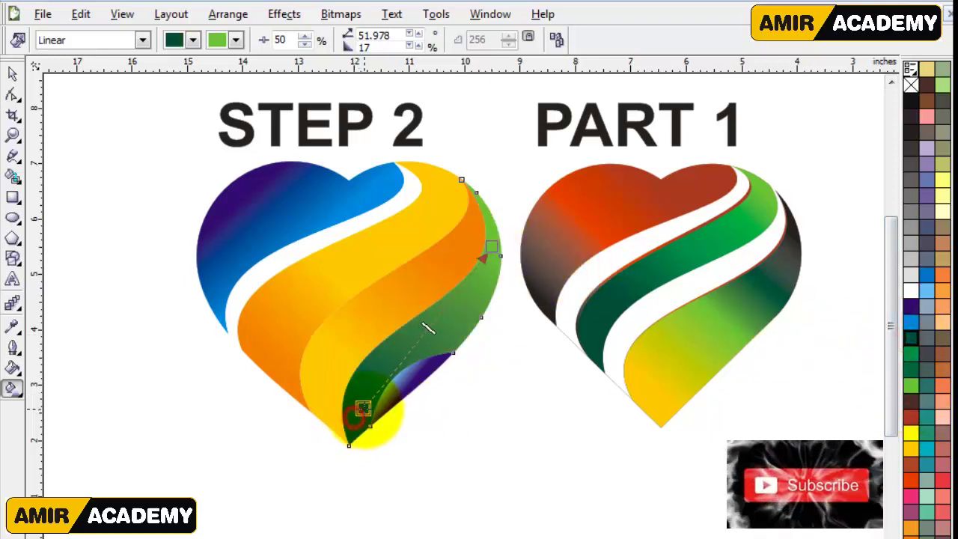
- Add a light green middle stop to the green stripe's gradient, adjust its ends, and preview the artwork full screen
{"action": "left_click_drag", "start_coordinate": [427, 328], "coordinate": [444, 308]}
{"action": "left_click_drag", "start_coordinate": [911, 385], "coordinate": [425, 329]}
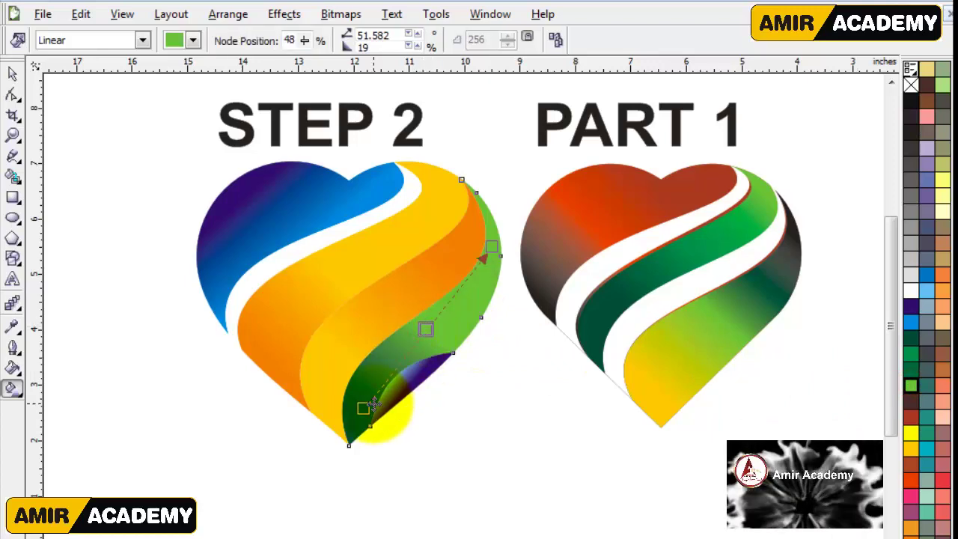
{"action": "left_click_drag", "start_coordinate": [364, 408], "coordinate": [374, 410]}
{"action": "left_click_drag", "start_coordinate": [489, 249], "coordinate": [487, 257]}
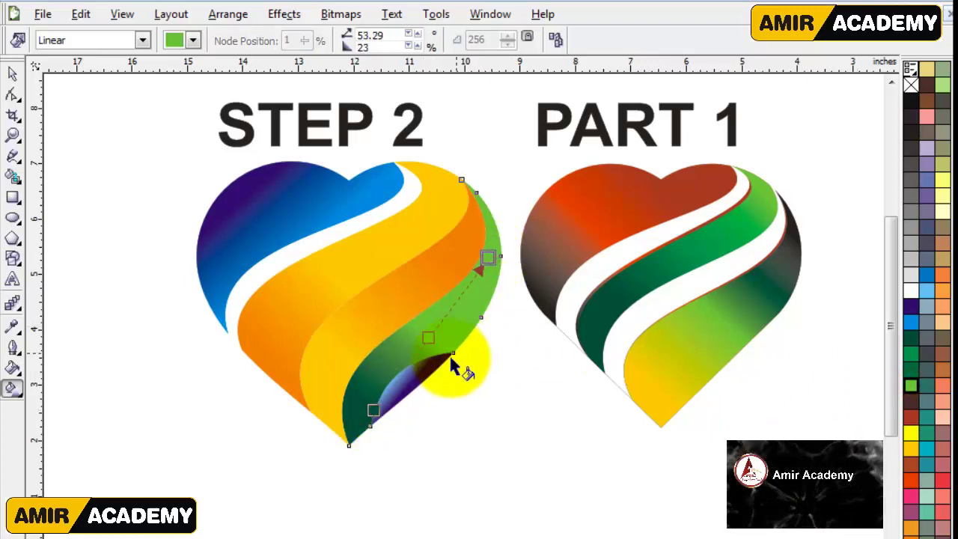
{"action": "left_click", "coordinate": [13, 73]}
{"action": "left_click", "coordinate": [86, 317]}
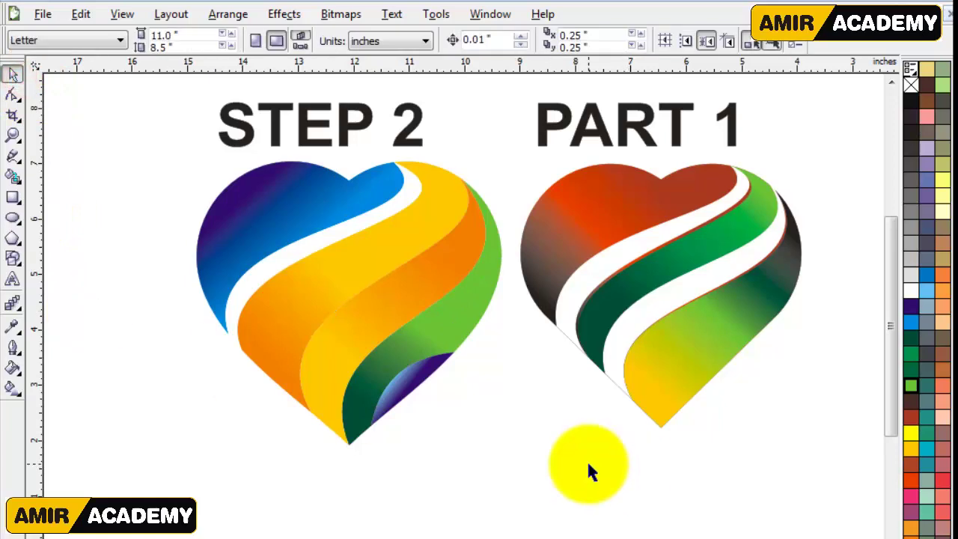
{"action": "key", "text": "F9"}
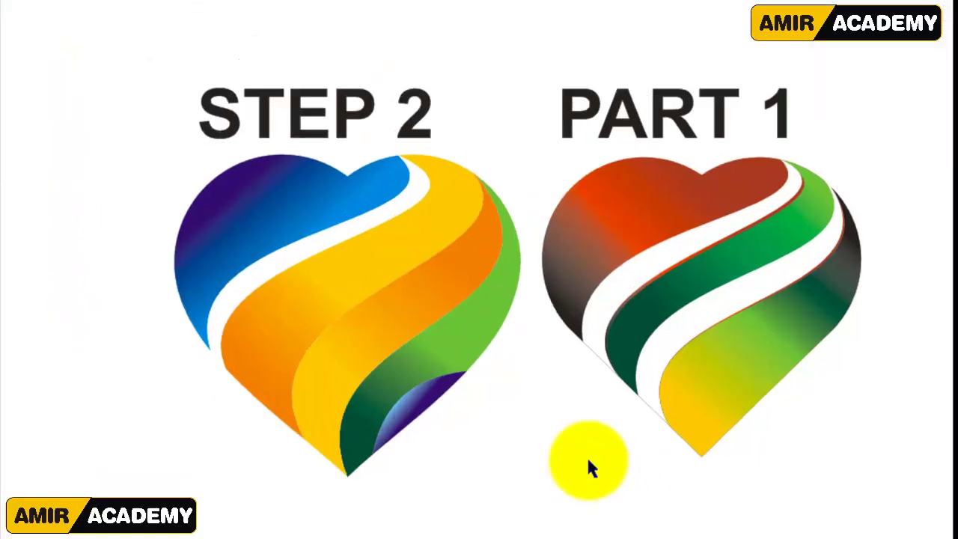
{"action": "left_click", "coordinate": [502, 432]}
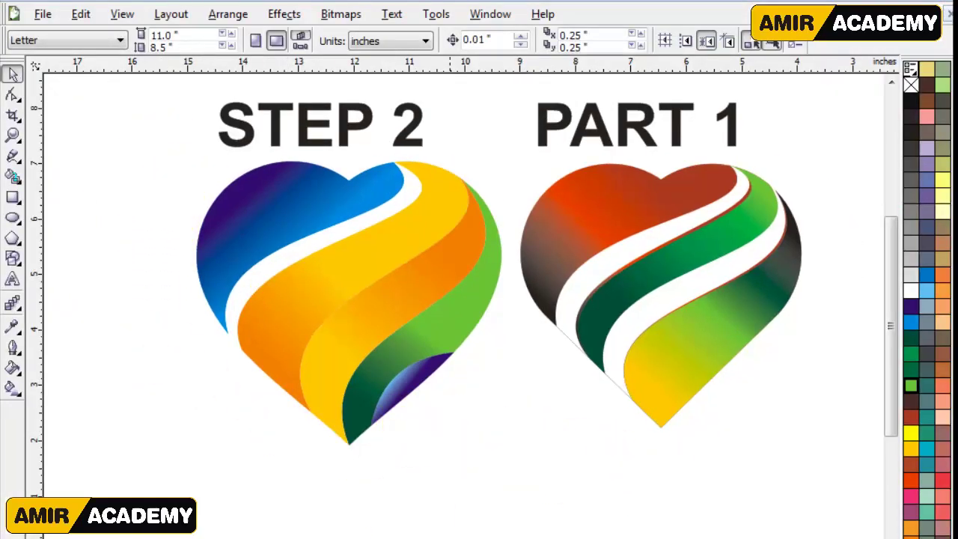
- Duplicate the STEP 2 label to the empty area beside it and change the copy's text to STEP 3
{"action": "scroll", "coordinate": [351, 472], "scroll_direction": "left", "scroll_amount": 2}
{"action": "left_click_drag", "start_coordinate": [447, 125], "coordinate": [177, 142]}
{"action": "right_click", "coordinate": [176, 136]}
{"action": "double_click", "coordinate": [305, 131]}
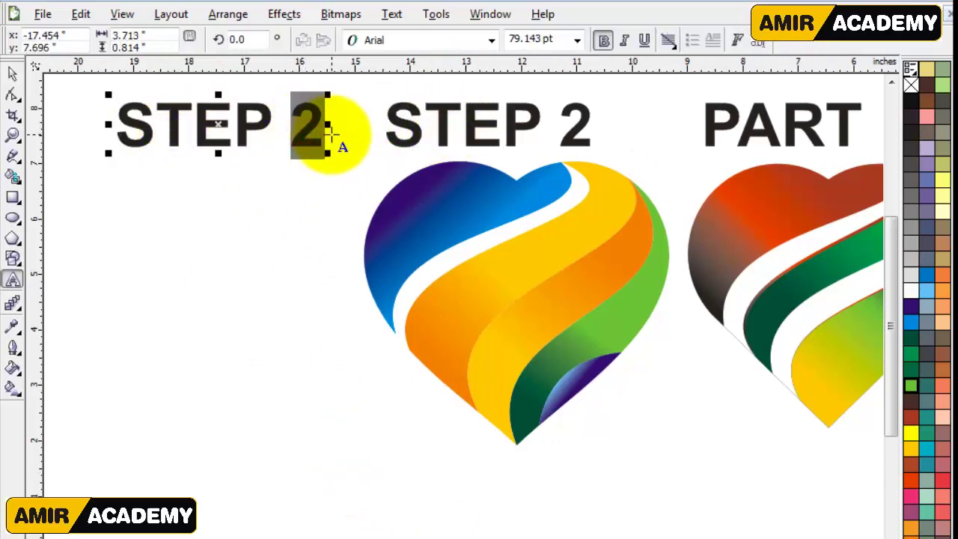
{"action": "type", "text": "3"}
{"action": "left_click", "coordinate": [12, 72]}
{"action": "left_click", "coordinate": [113, 325]}
- Duplicate the complete STEP 2 heart and place the copy beneath the STEP 3 label
{"action": "left_click_drag", "start_coordinate": [686, 156], "coordinate": [344, 455]}
{"action": "left_click_drag", "start_coordinate": [586, 313], "coordinate": [265, 324]}
{"action": "right_click", "coordinate": [265, 324]}
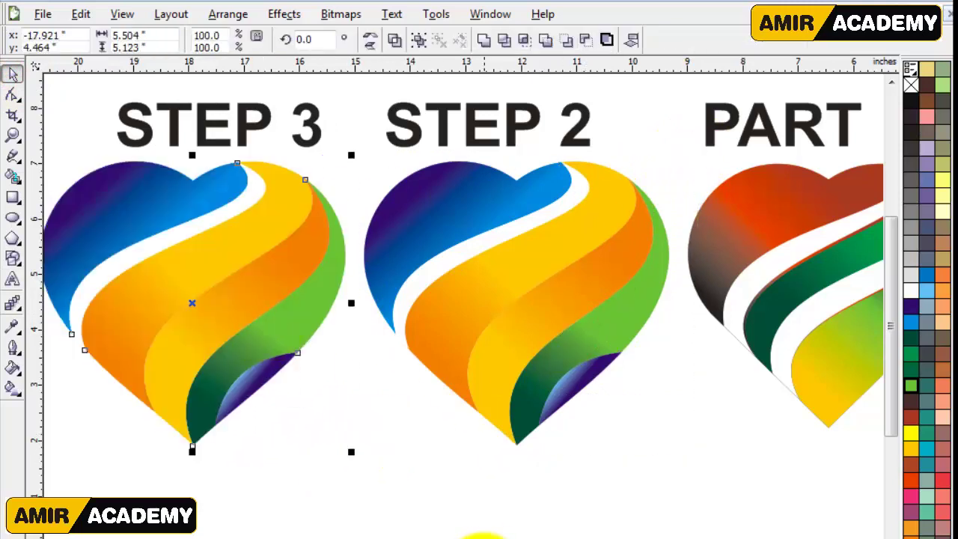
{"action": "left_click", "coordinate": [484, 538]}
{"action": "left_click", "coordinate": [484, 538]}
{"action": "left_click", "coordinate": [514, 511]}
{"action": "scroll", "coordinate": [524, 513], "scroll_direction": "down", "scroll_amount": 1}
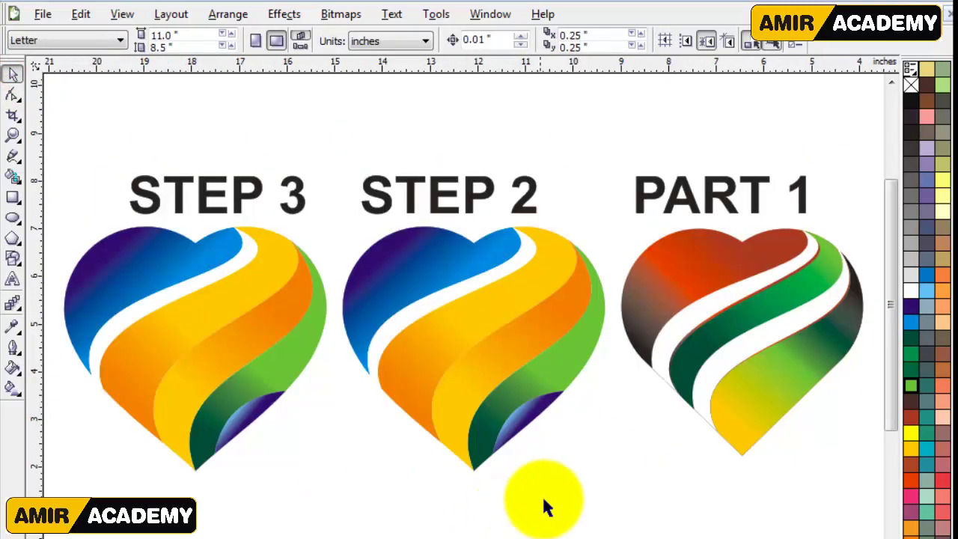
- Change the blue end of the gradient in the STEP 3 heart's upper left section to magenta
{"action": "left_click", "coordinate": [187, 340]}
{"action": "left_click_drag", "start_coordinate": [888, 247], "coordinate": [880, 285]}
{"action": "left_click", "coordinate": [390, 457]}
{"action": "left_click", "coordinate": [154, 183]}
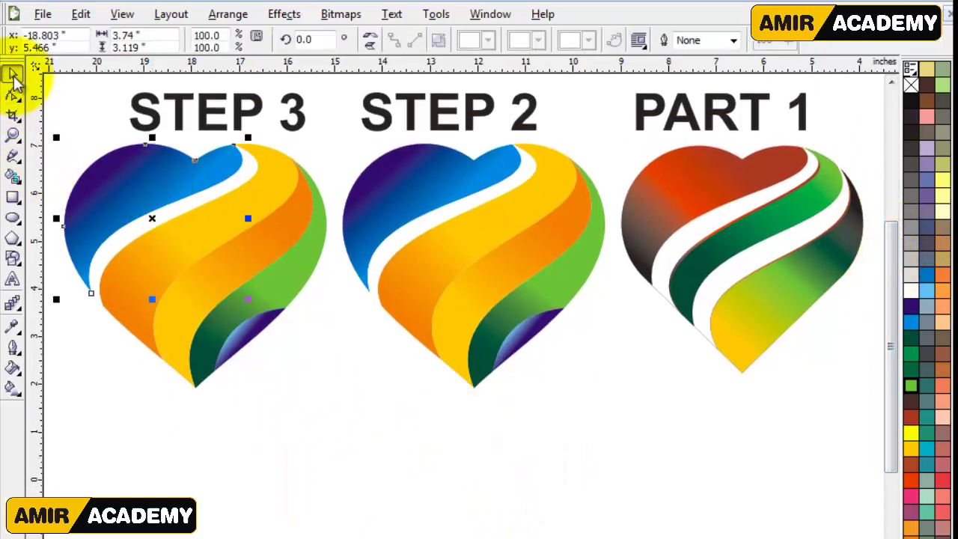
{"action": "left_click", "coordinate": [12, 387]}
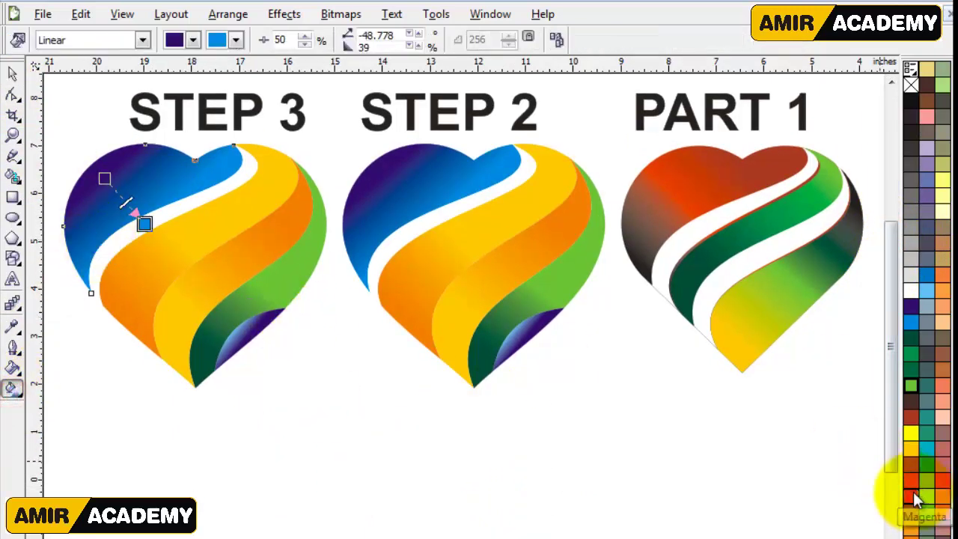
{"action": "left_click_drag", "start_coordinate": [912, 496], "coordinate": [143, 223]}
- Recolor the STEP 3 heart's first orange stripe gradient with dark green at the lower end, light green midway and green at the top
{"action": "left_click", "coordinate": [182, 245]}
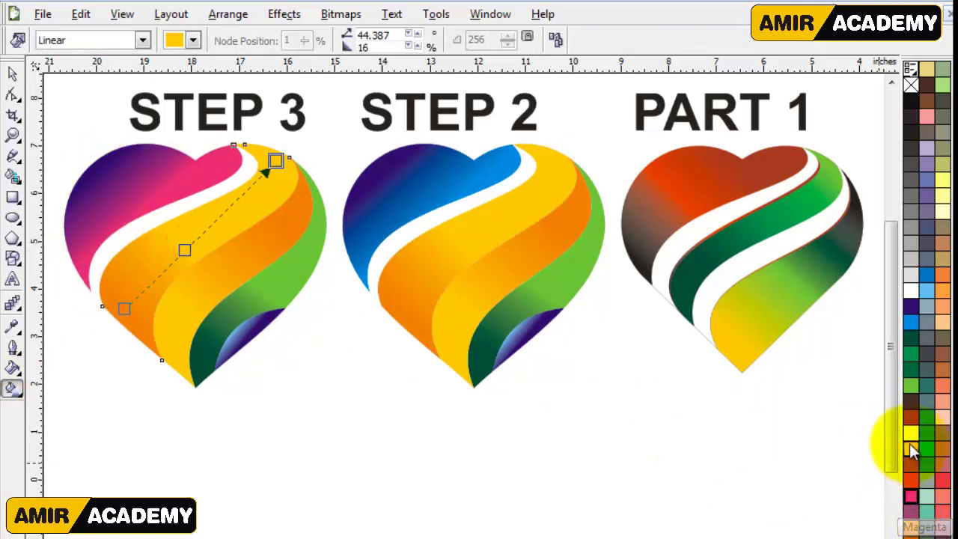
{"action": "left_click_drag", "start_coordinate": [911, 338], "coordinate": [157, 322]}
{"action": "left_click", "coordinate": [913, 386]}
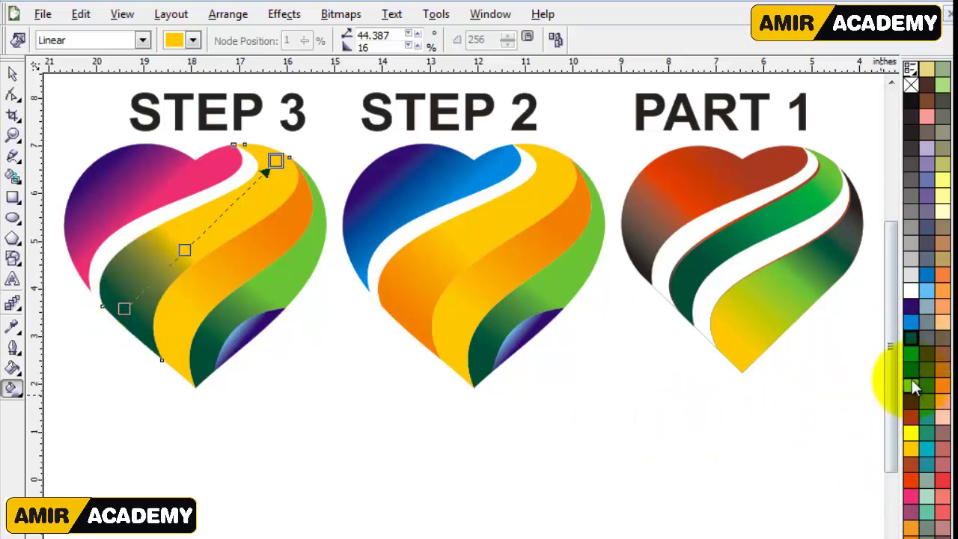
{"action": "left_click_drag", "start_coordinate": [913, 356], "coordinate": [274, 160]}
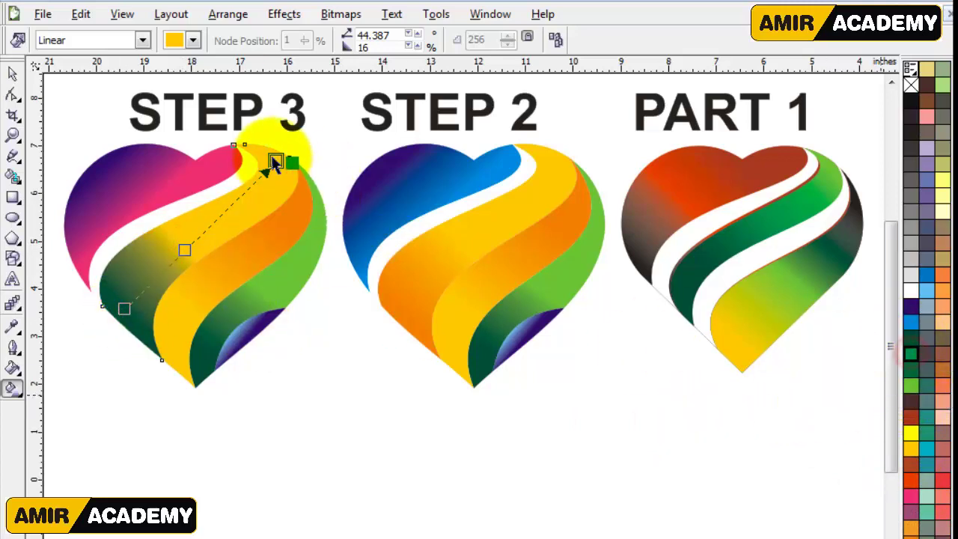
{"action": "left_click_drag", "start_coordinate": [911, 385], "coordinate": [185, 249]}
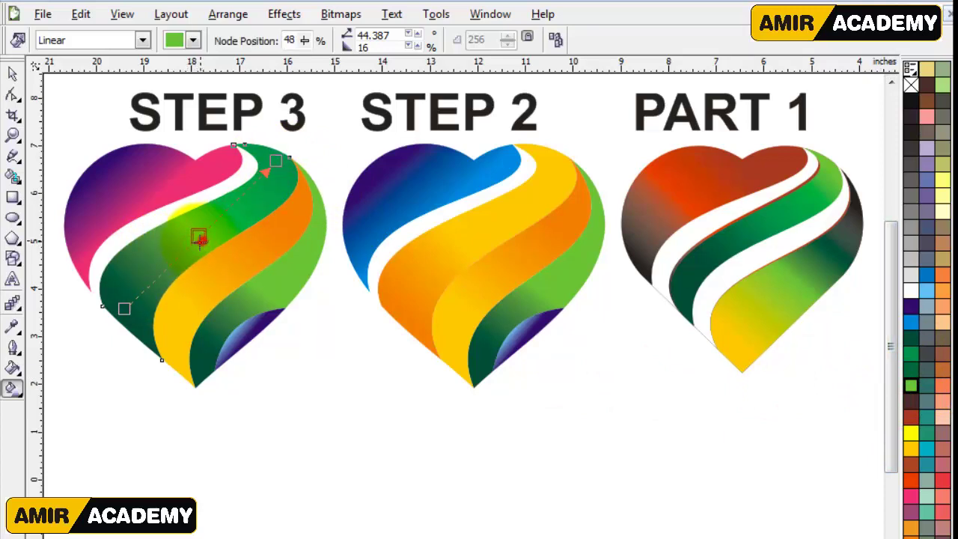
- Recolor the second orange stripe's gradient with dark green at the upper end, green at the tip and light green at the intermediate stop
{"action": "left_click_drag", "start_coordinate": [911, 385], "coordinate": [929, 402]}
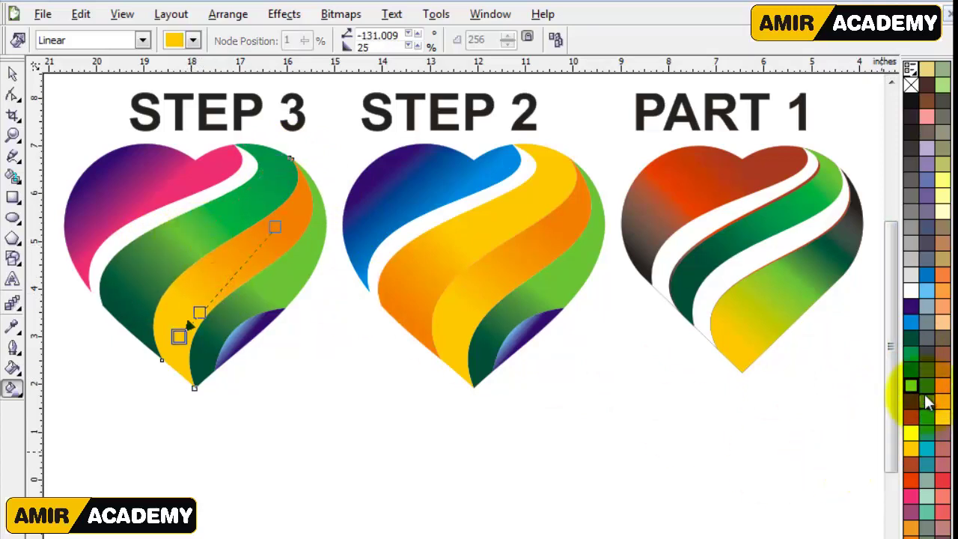
{"action": "left_click_drag", "start_coordinate": [270, 275], "coordinate": [275, 226]}
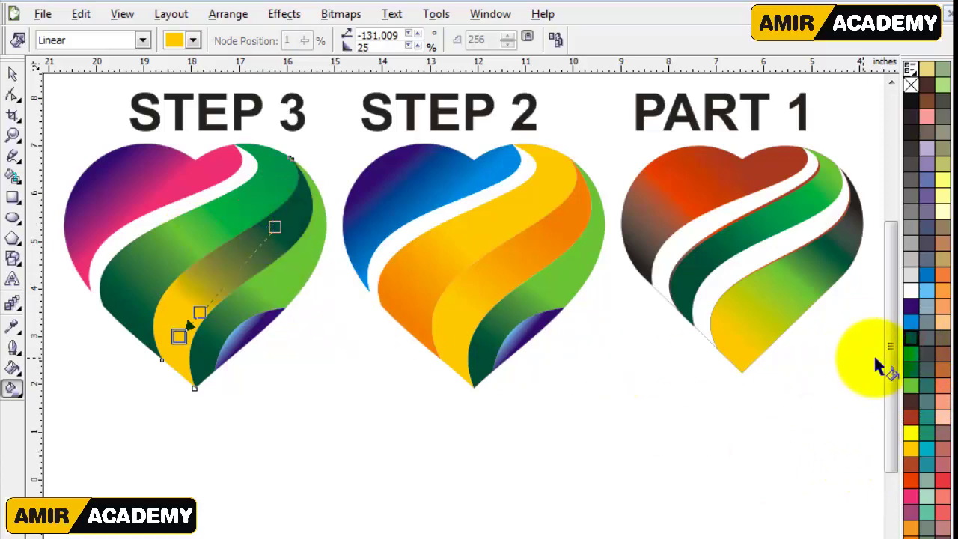
{"action": "left_click", "coordinate": [911, 355]}
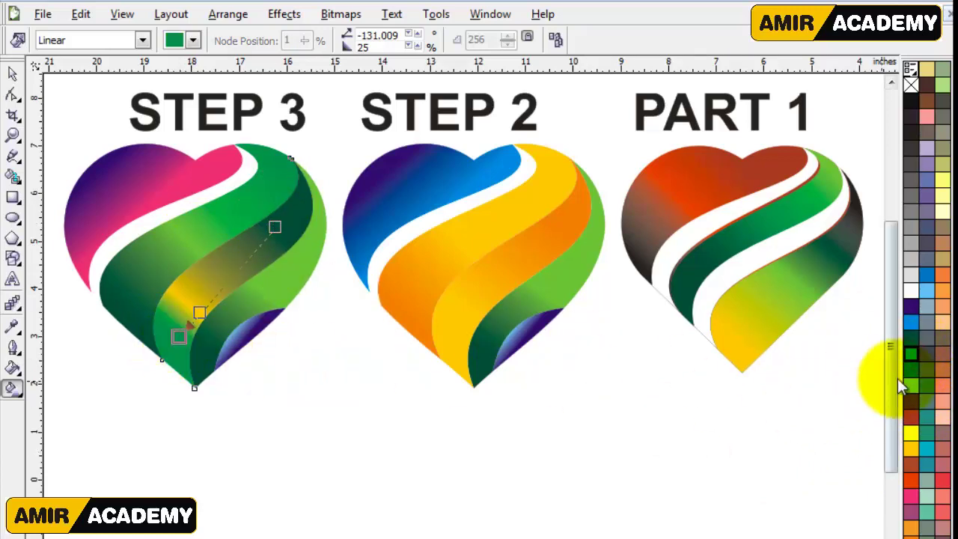
{"action": "left_click_drag", "start_coordinate": [200, 316], "coordinate": [201, 312]}
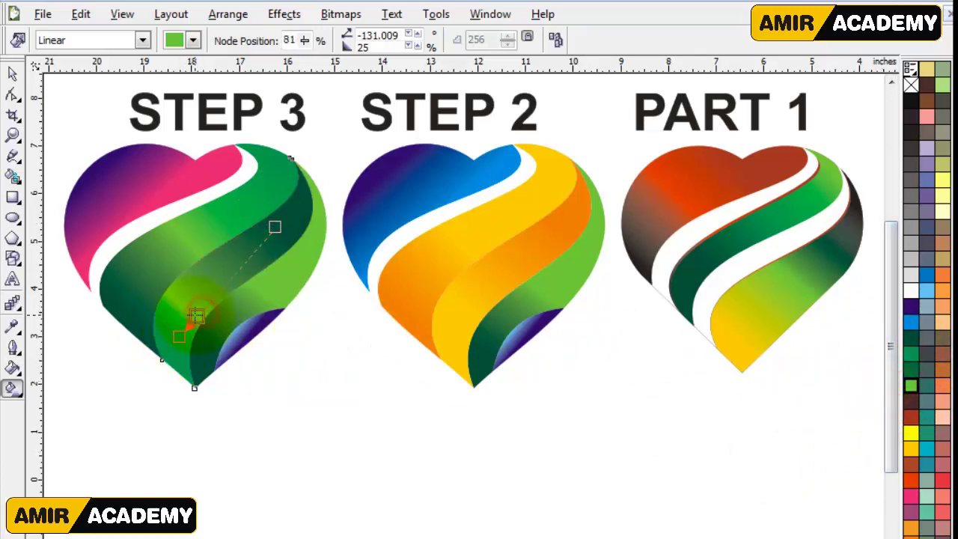
- Recolor the STEP 3 heart's outer right stripe gradient with orange at the tip, pale yellow midway and deep yellow at the upper end
{"action": "left_click", "coordinate": [278, 321]}
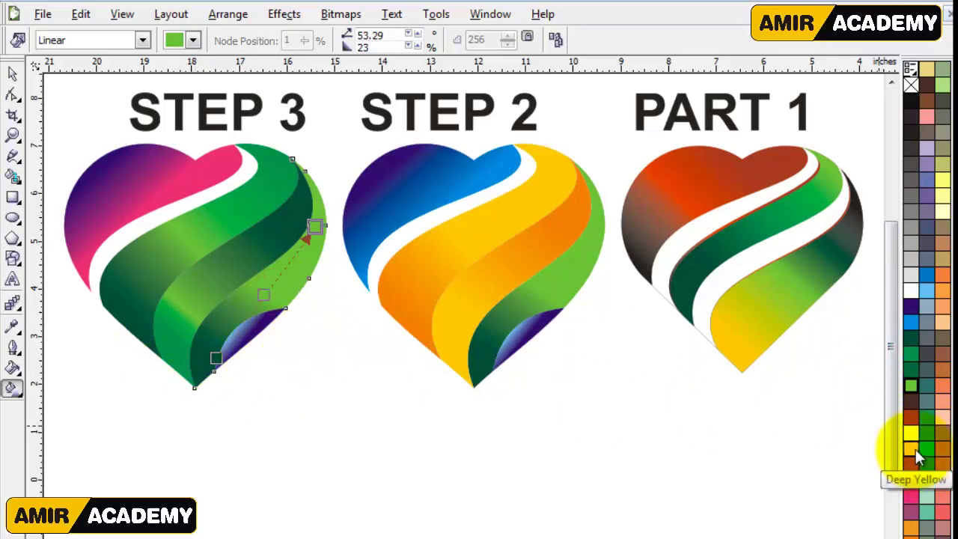
{"action": "left_click_drag", "start_coordinate": [326, 243], "coordinate": [216, 358]}
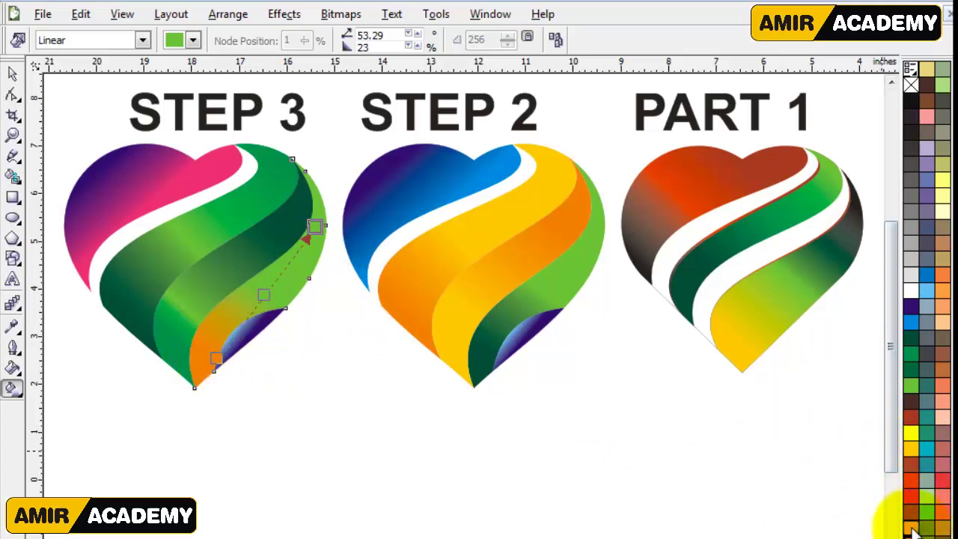
{"action": "left_click_drag", "start_coordinate": [911, 449], "coordinate": [316, 244]}
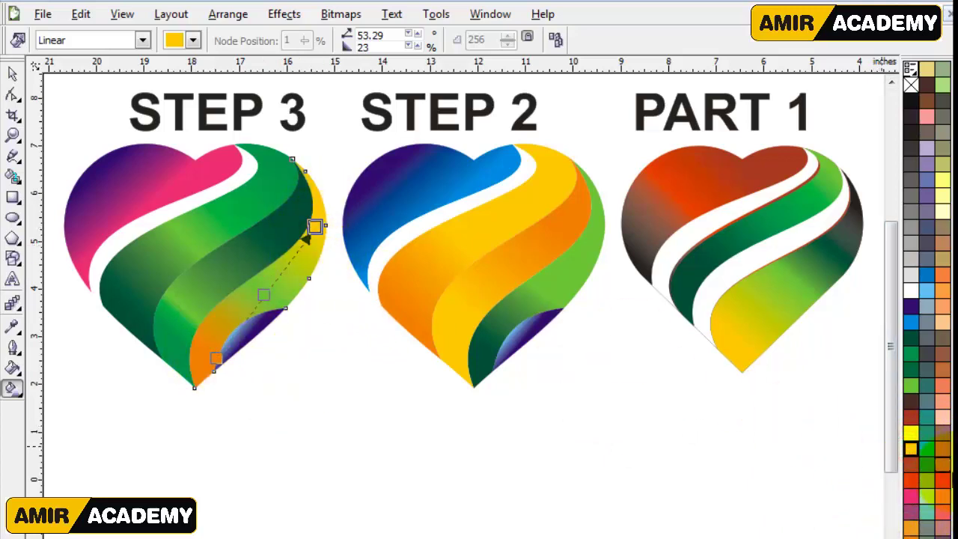
{"action": "left_click_drag", "start_coordinate": [943, 187], "coordinate": [264, 294]}
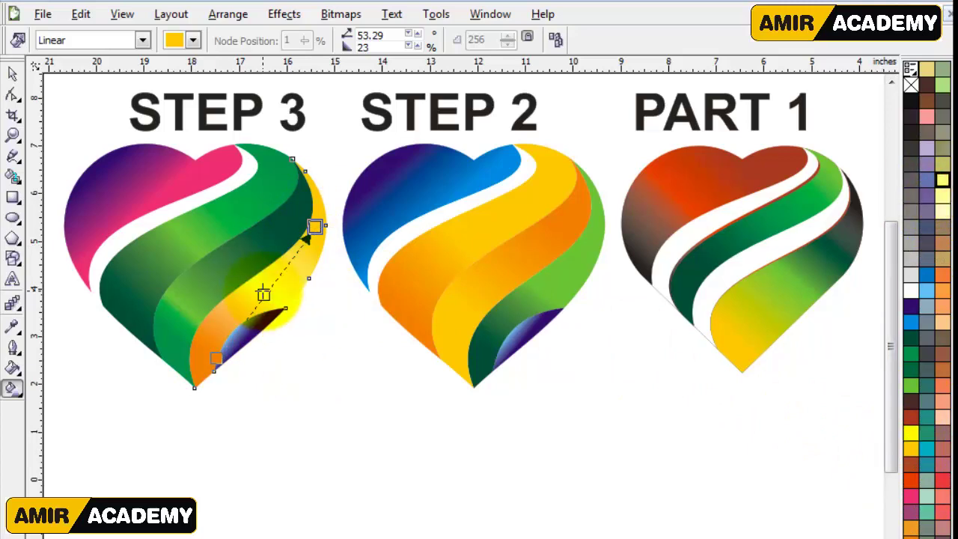
- Change the light blue end of the small lower right section's gradient to magenta and preview all three hearts full screen
{"action": "left_click", "coordinate": [271, 338]}
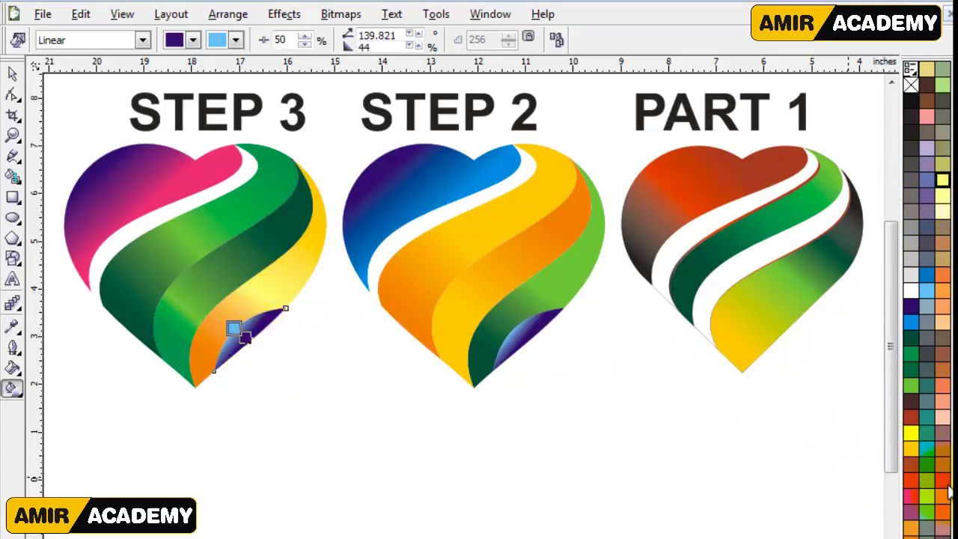
{"action": "left_click_drag", "start_coordinate": [912, 496], "coordinate": [233, 328]}
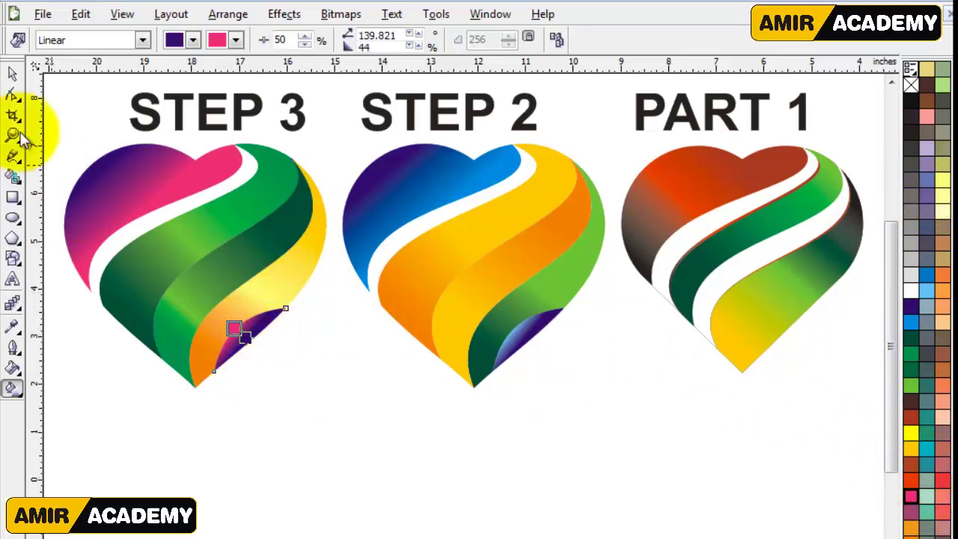
{"action": "left_click", "coordinate": [12, 73]}
{"action": "left_click", "coordinate": [354, 458]}
{"action": "key", "text": "F9"}
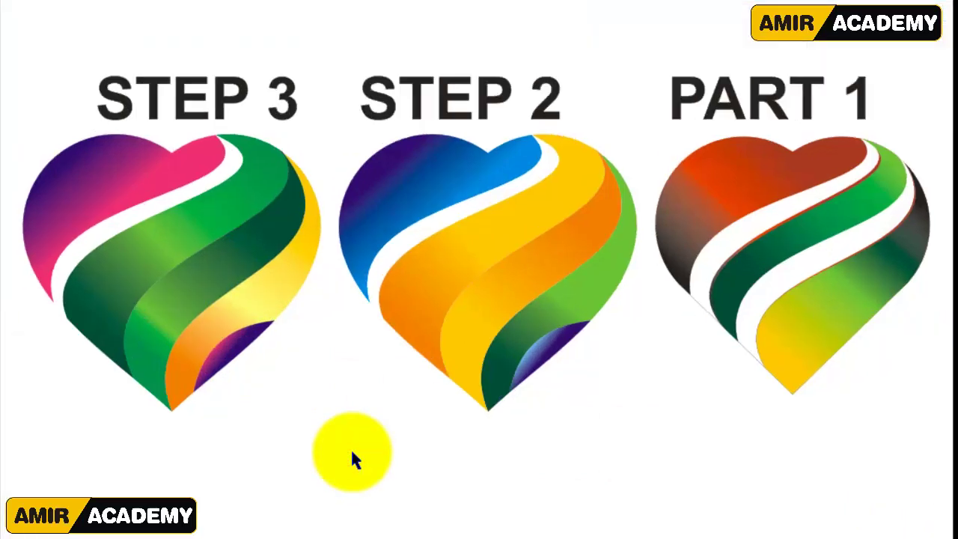
{"action": "left_click", "coordinate": [352, 452]}
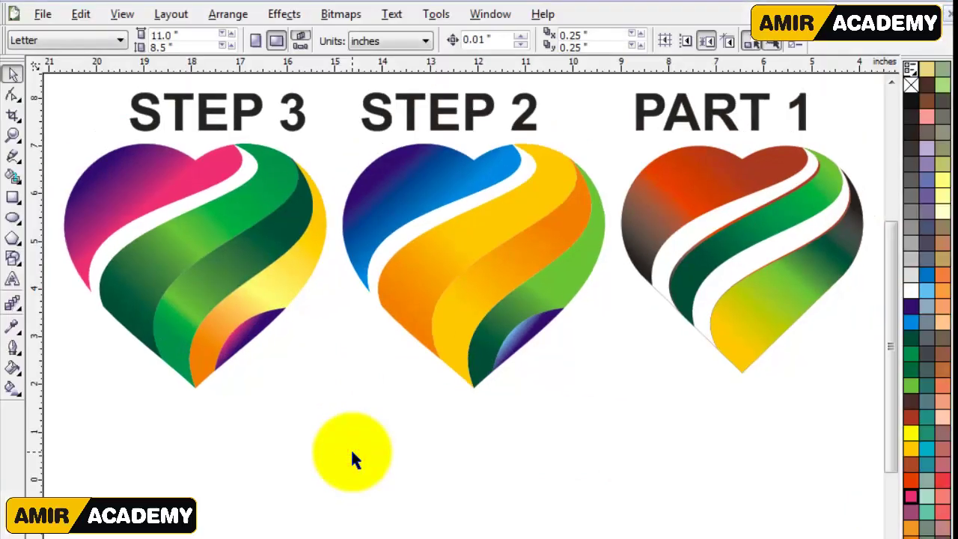
{"action": "key", "text": "F9"}
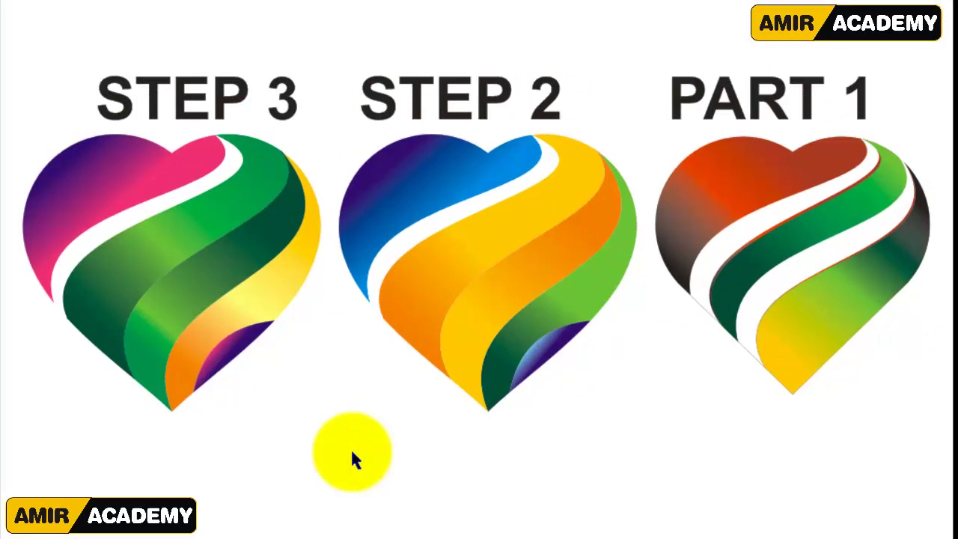